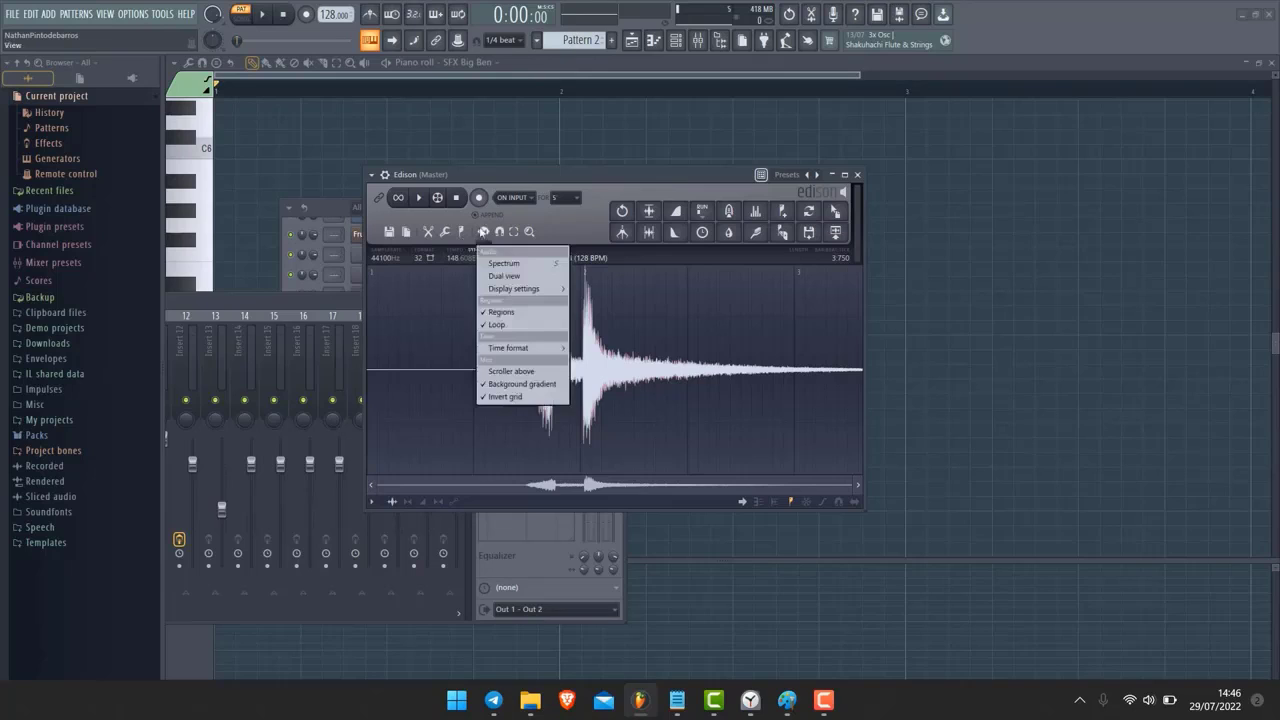
Step: Turn on Dual view for the audio sample and enable the Fancy mode waveform display
left_click(493, 276)
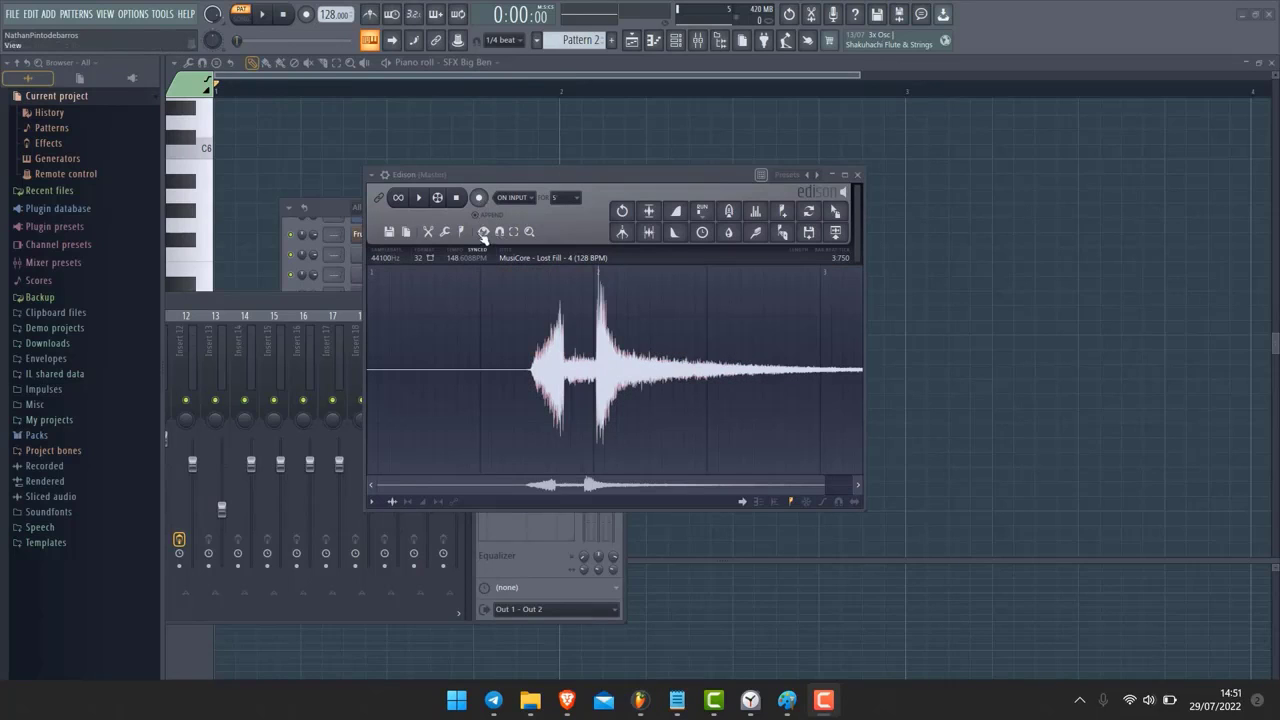
left_click(483, 231)
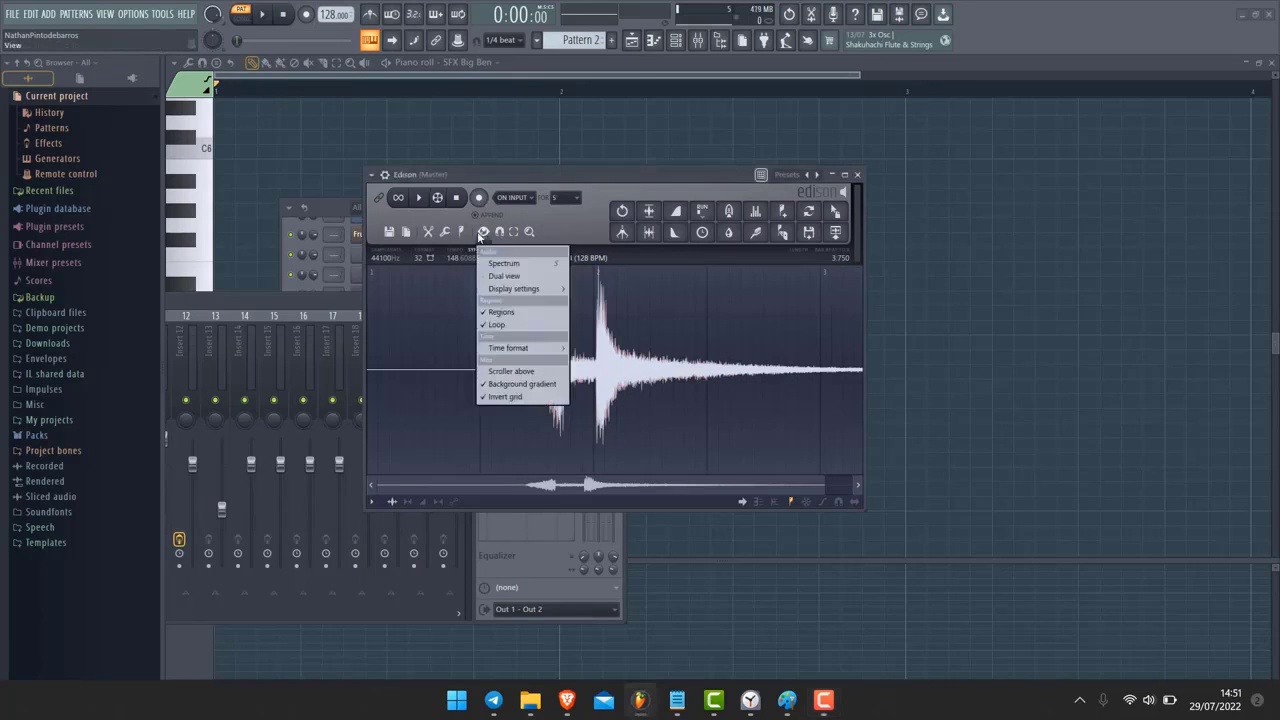
mouse_move(528, 296)
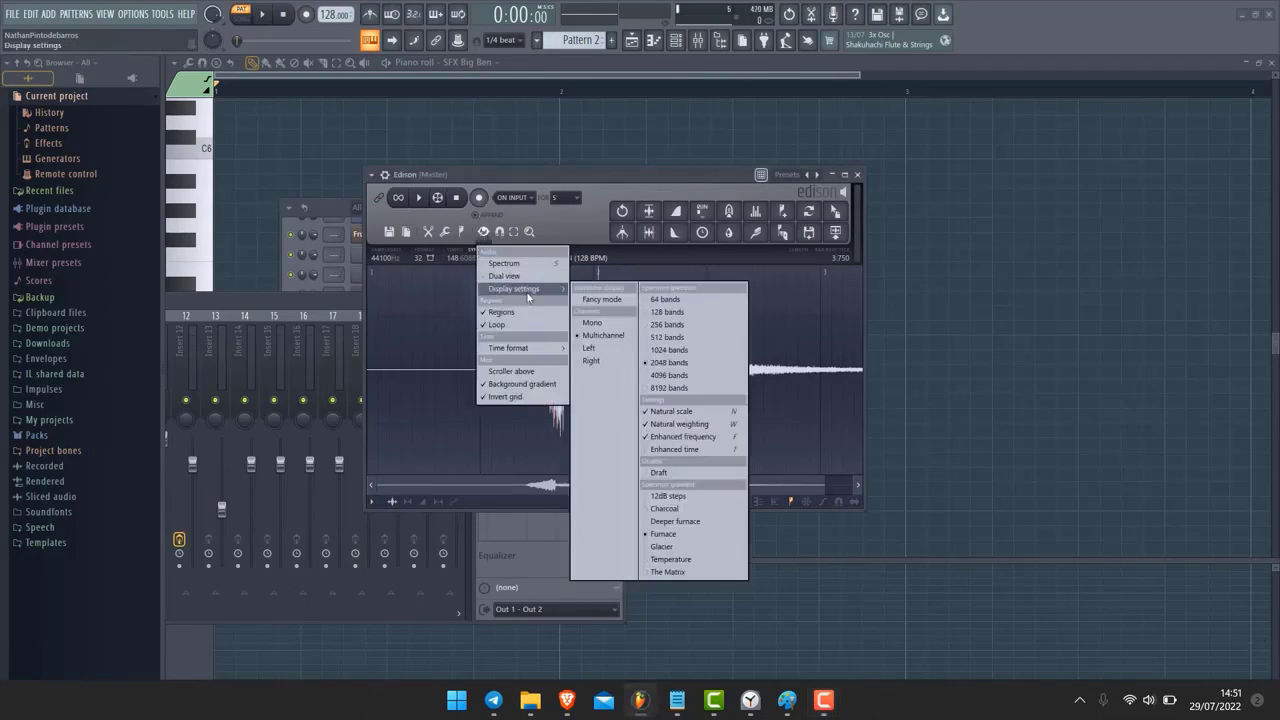
left_click(608, 301)
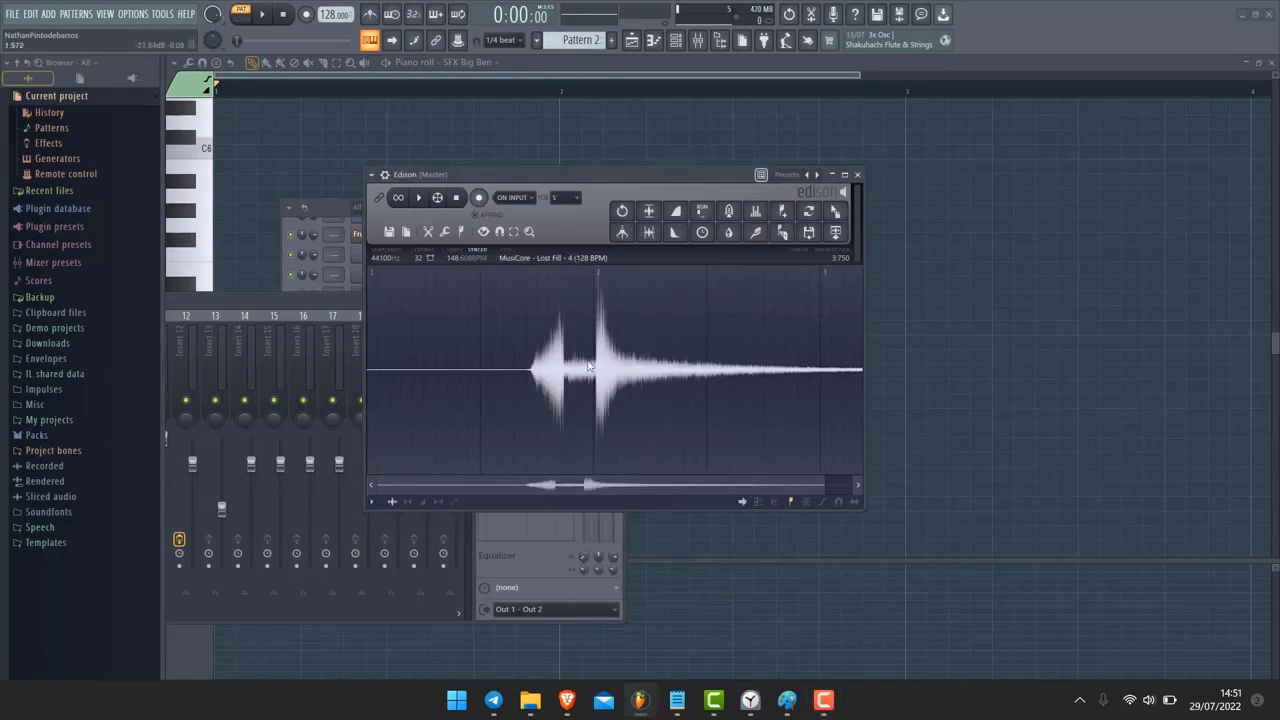
Step: Switch off Fancy mode in the waveform display settings
left_click(484, 231)
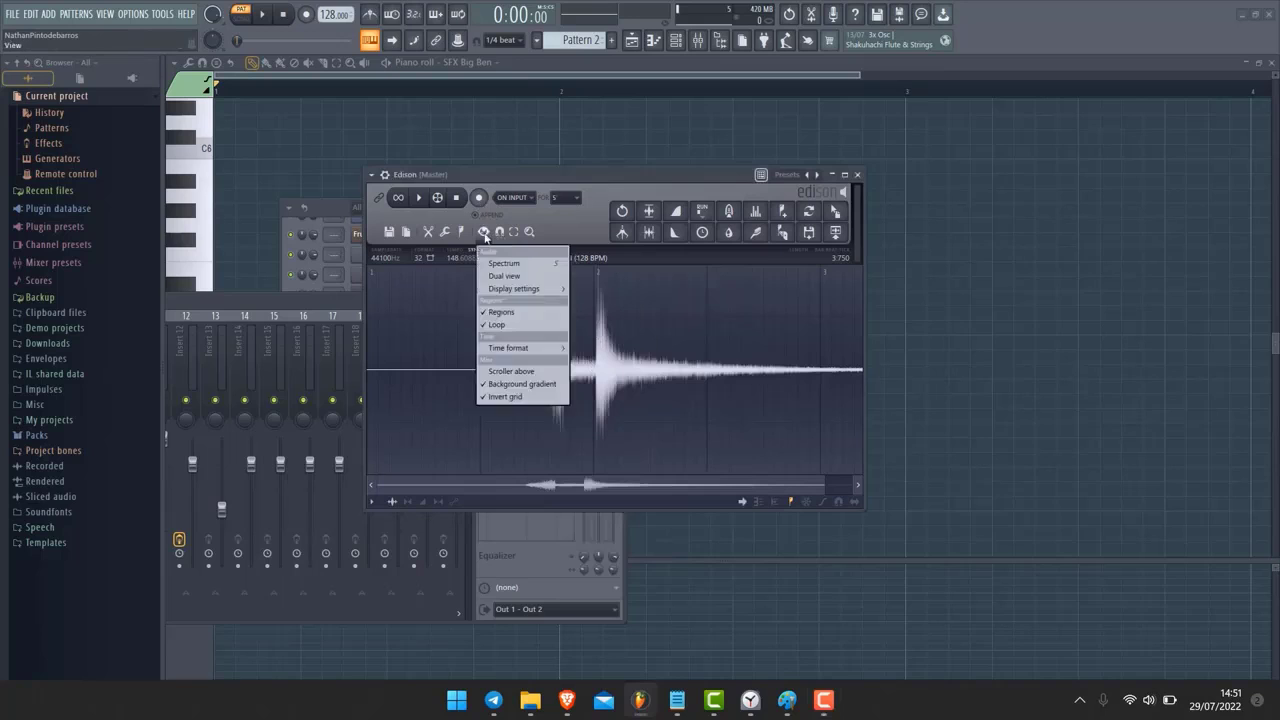
mouse_move(514, 289)
left_click(600, 302)
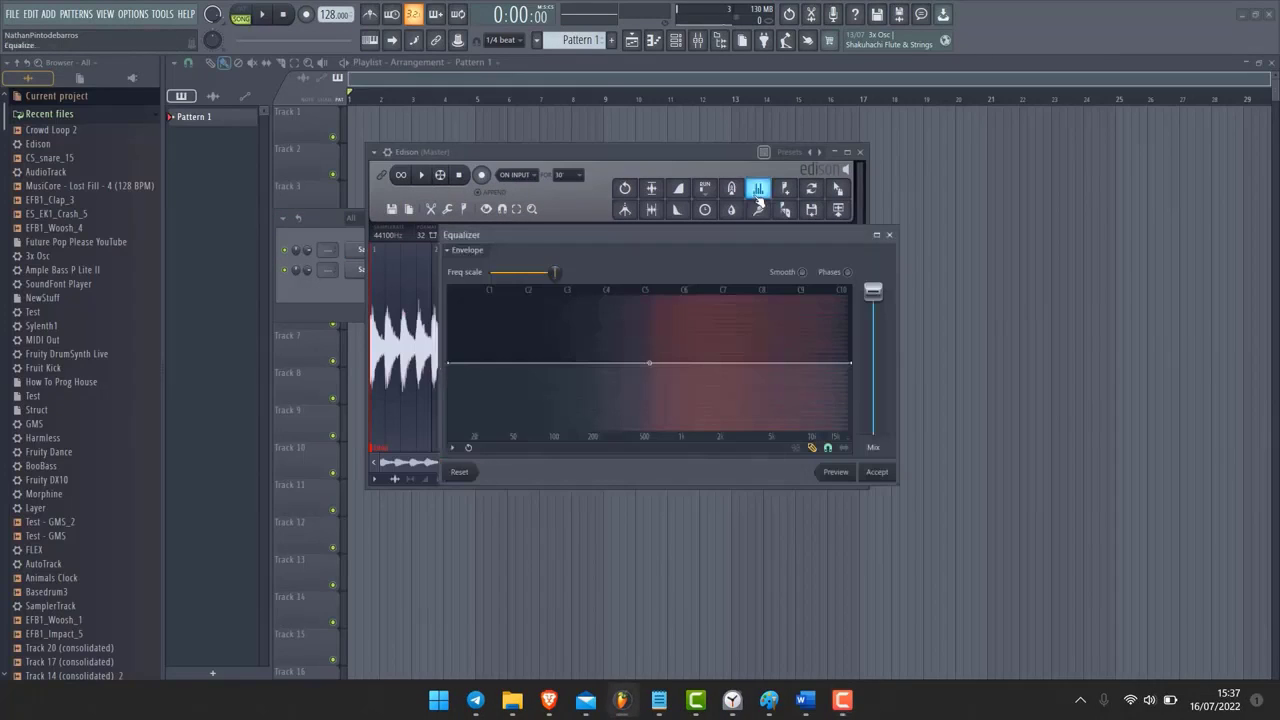
Step: Reopen the Equalizer for the Crowd Loop 2 sample and raise its gain envelope at the lowest and highest frequencies
left_click(889, 235)
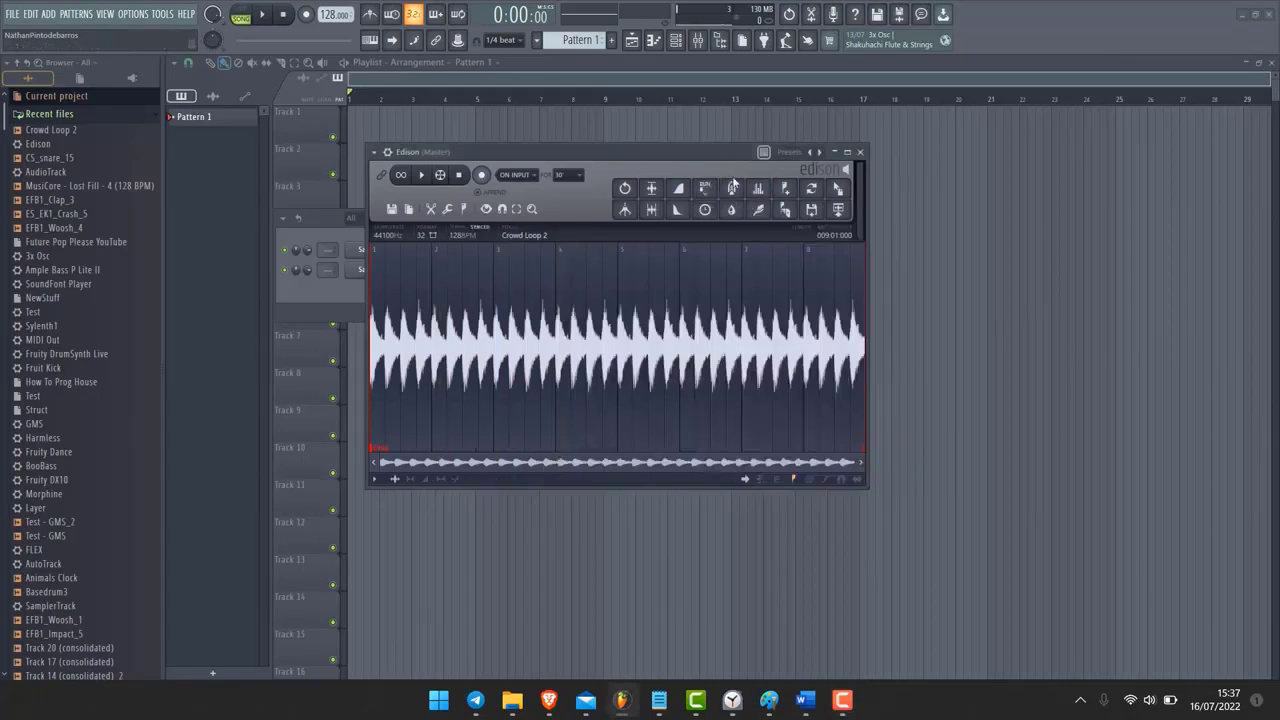
left_click(759, 189)
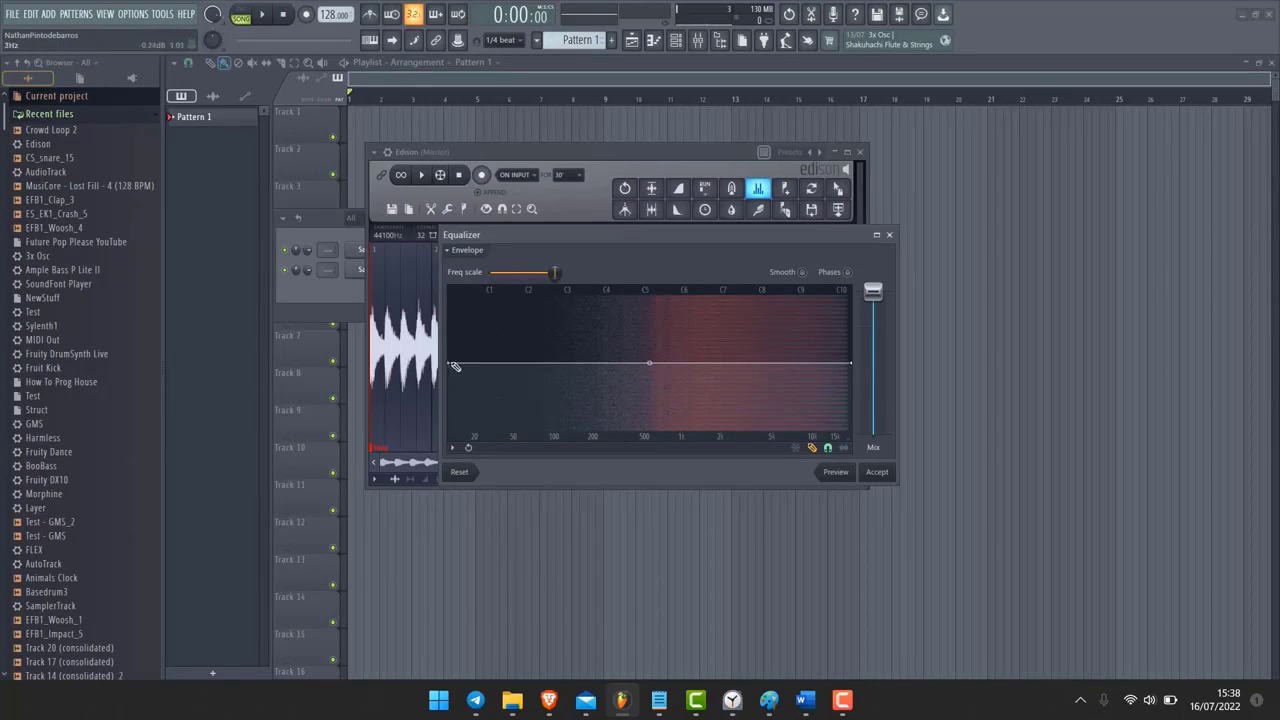
left_click_drag(448, 362, 448, 288)
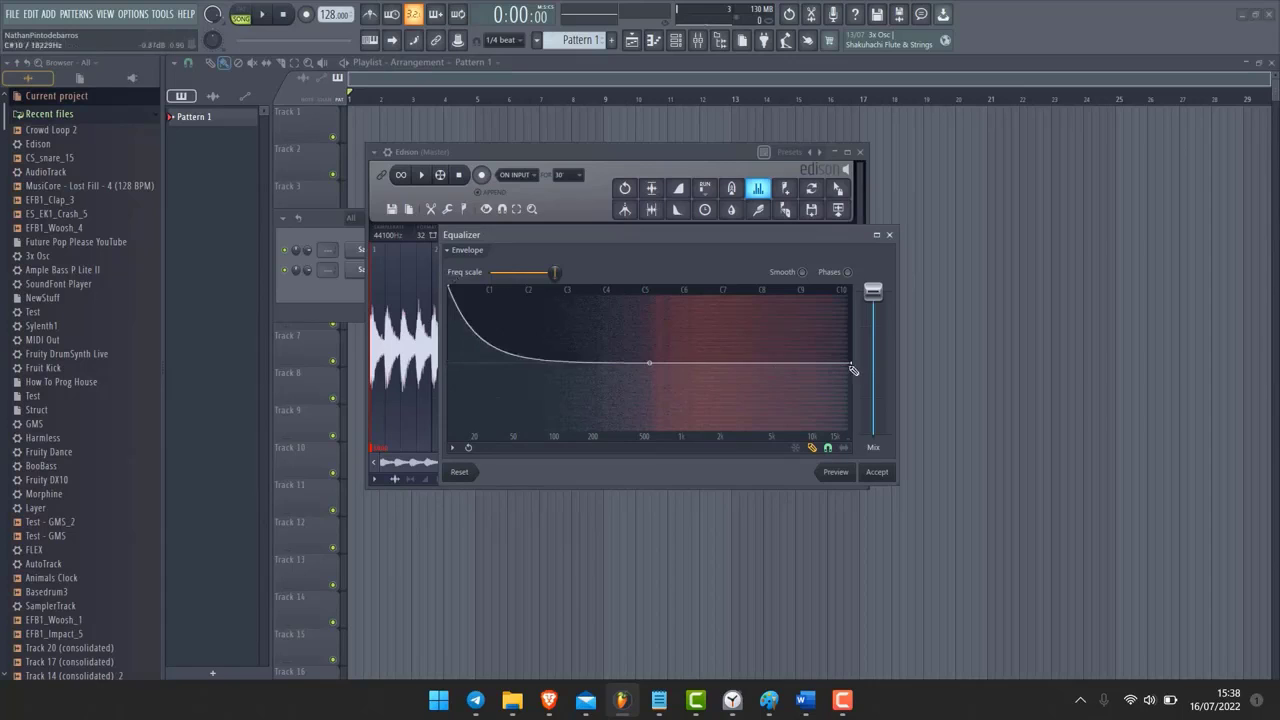
left_click_drag(851, 364, 864, 310)
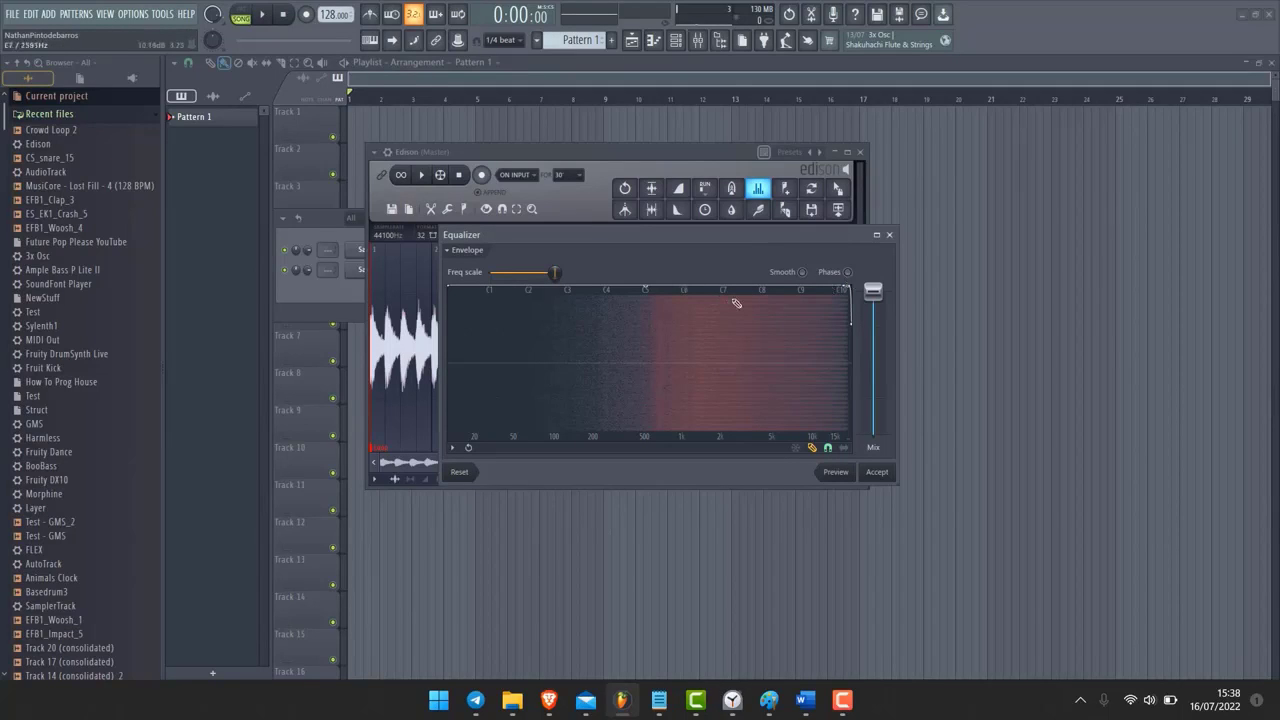
Step: Preview the equalized sample with the Phases option switched on, and close the Equalizer
left_click(843, 473)
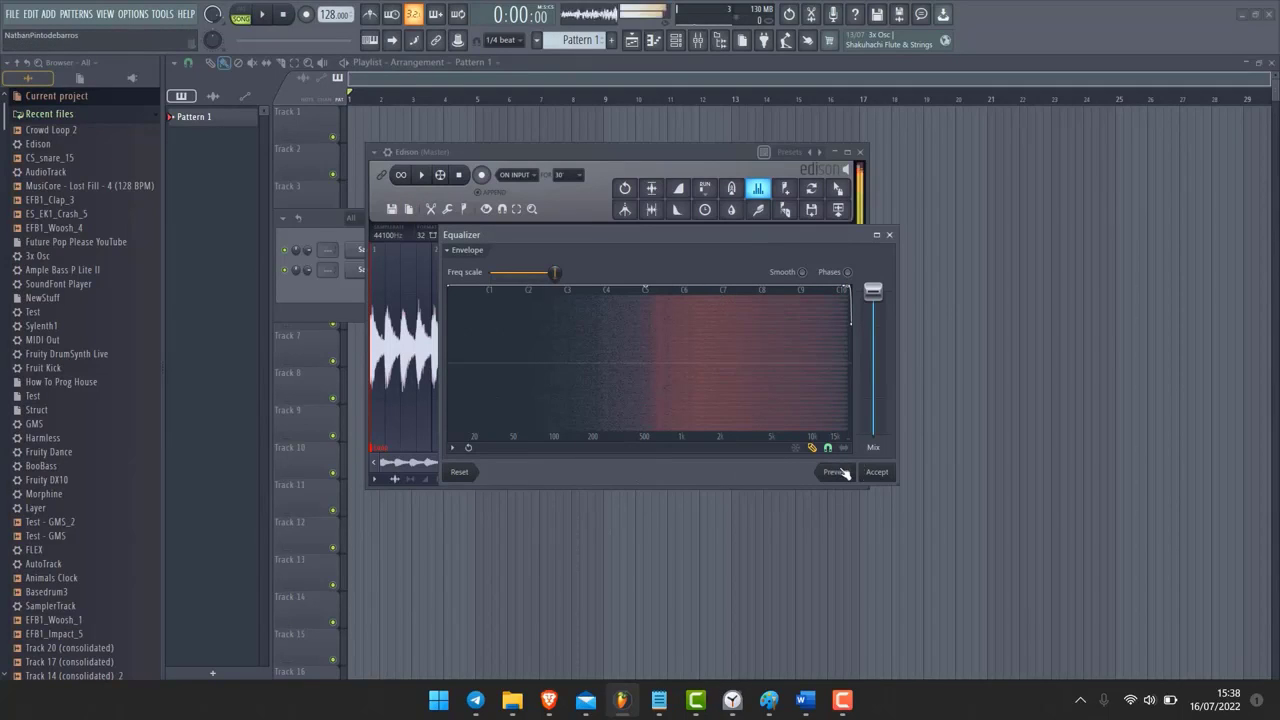
left_click(847, 272)
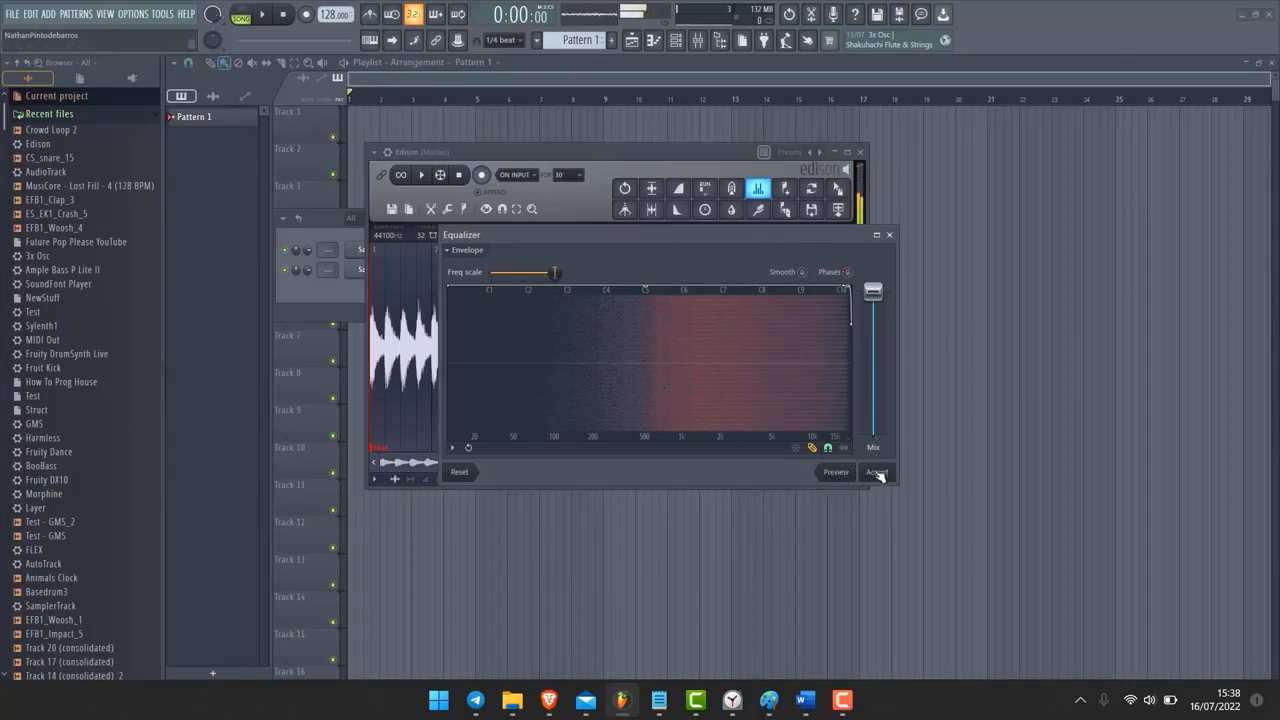
left_click(889, 235)
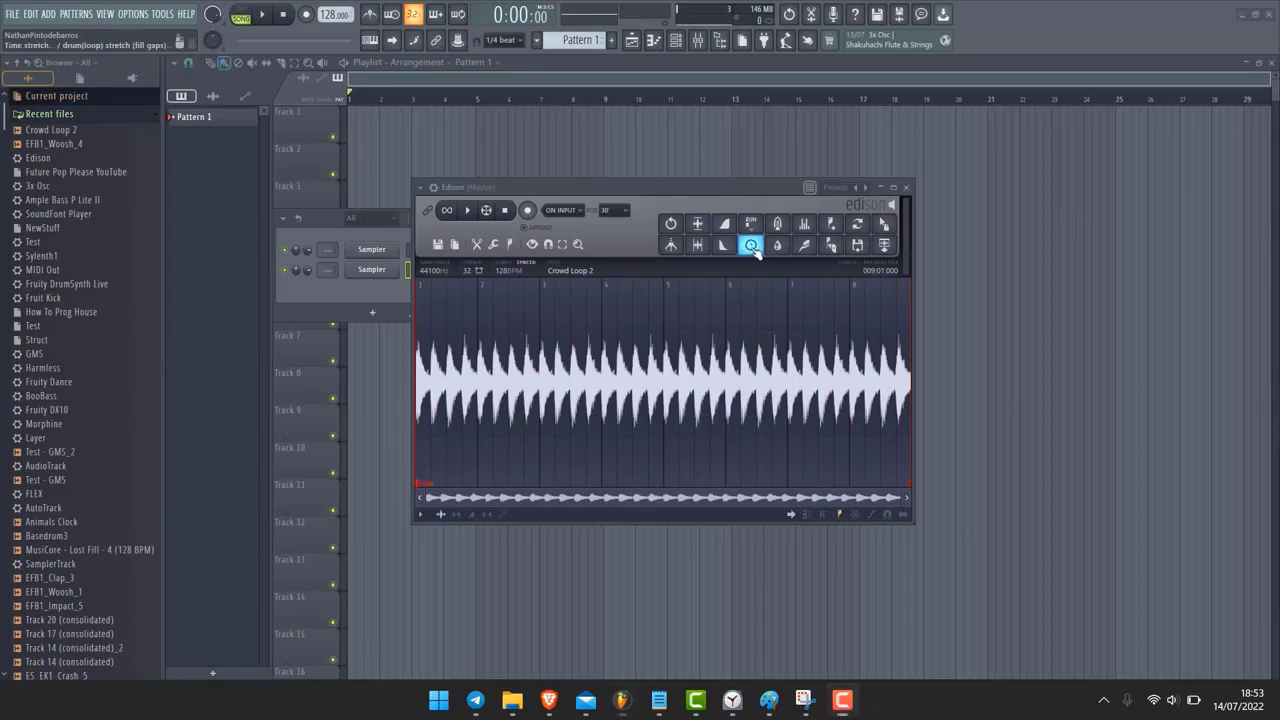
Step: Time-stretch the Crowd Loop 2 sample to a length of 14000 ms using the Resample method
left_click(752, 247)
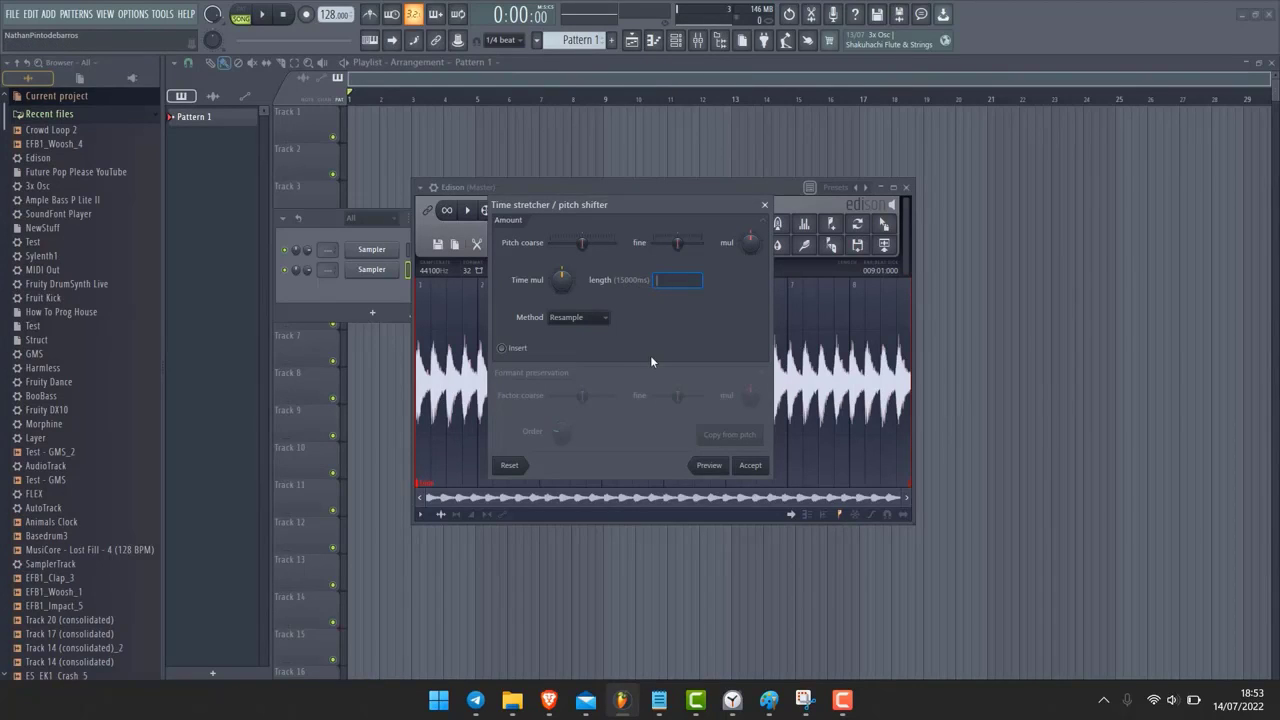
type("14000")
left_click(745, 467)
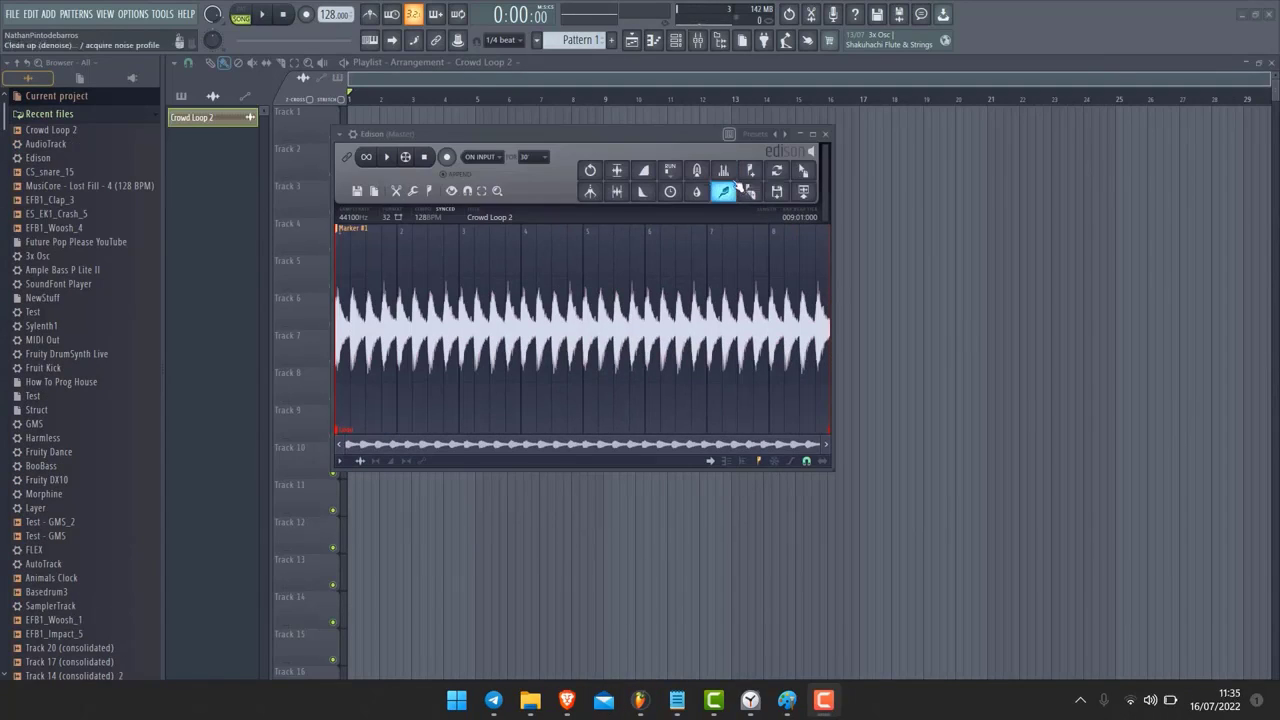
Step: Try the Equalizer's frequency scale at its minimum and about halfway, returning it to the maximum each time
left_click(730, 174)
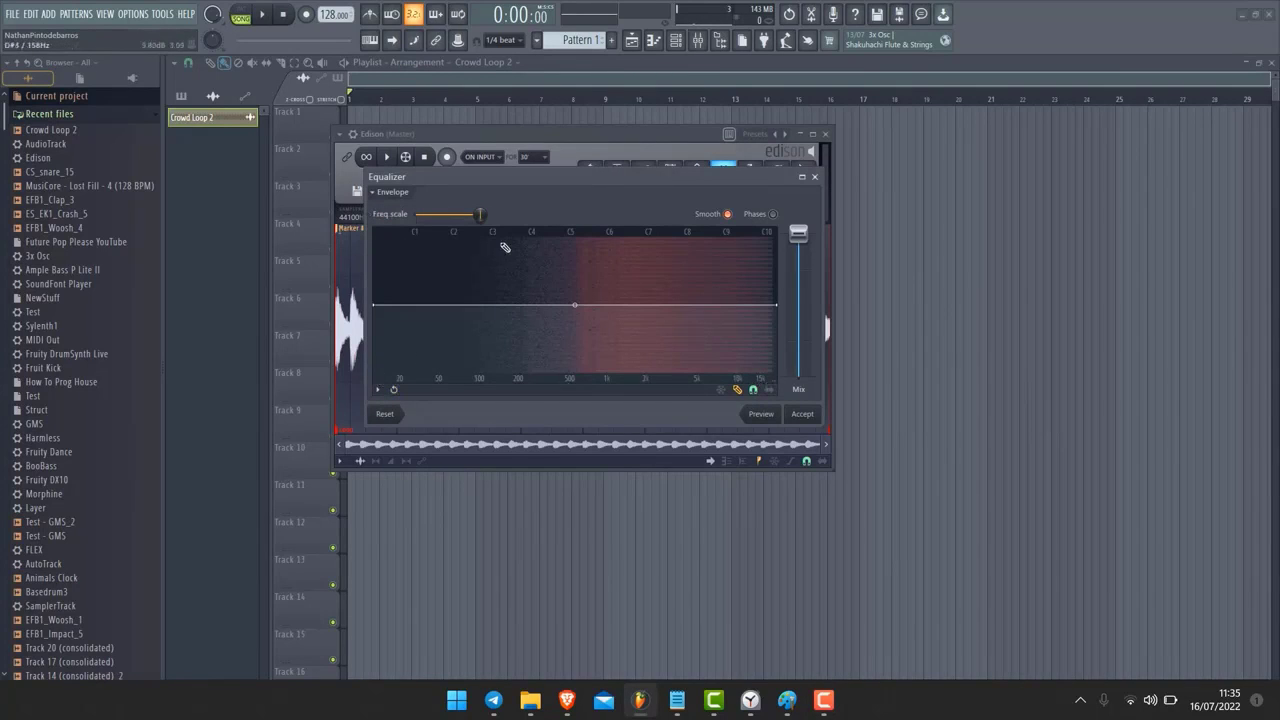
left_click_drag(481, 216, 416, 216)
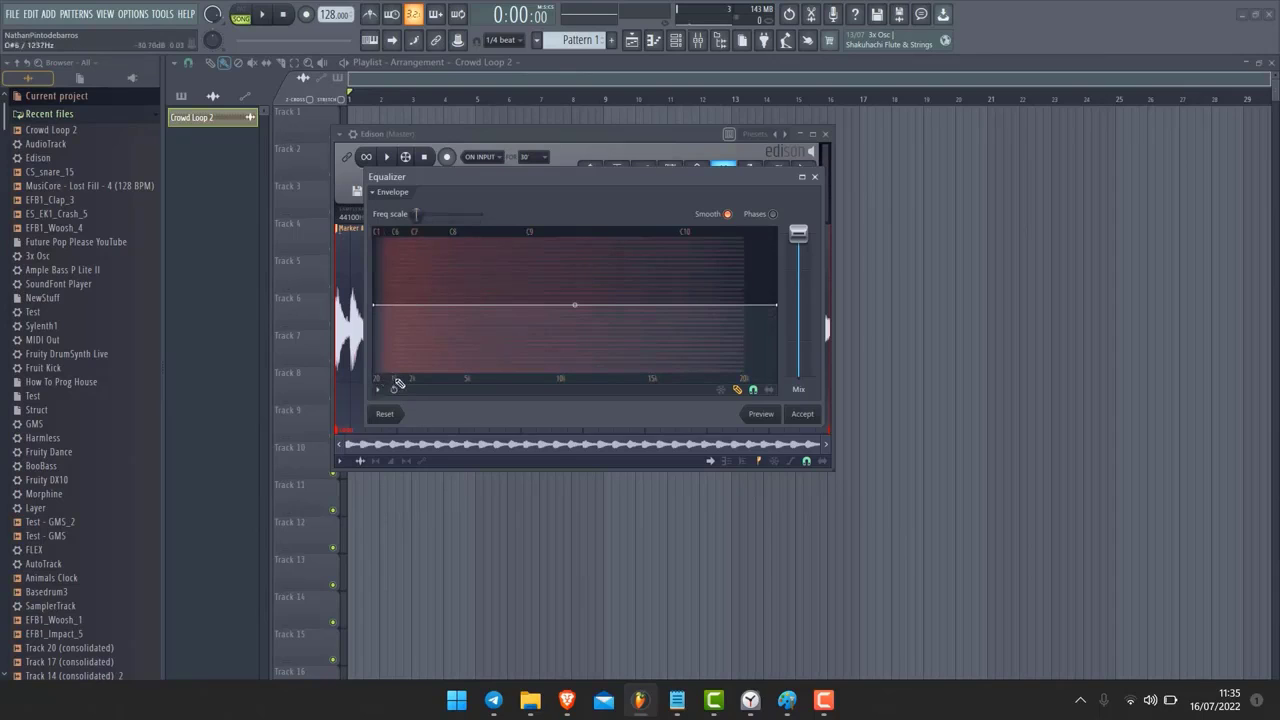
left_click_drag(421, 213, 480, 214)
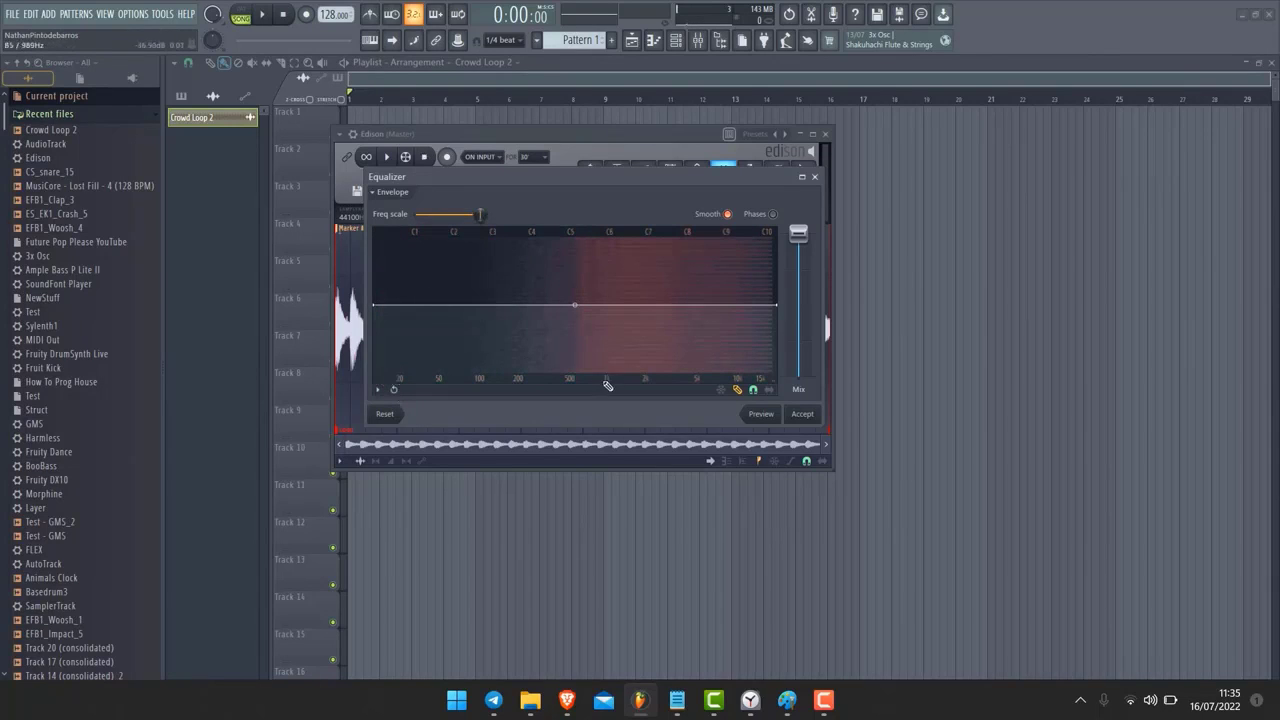
left_click_drag(480, 214, 445, 214)
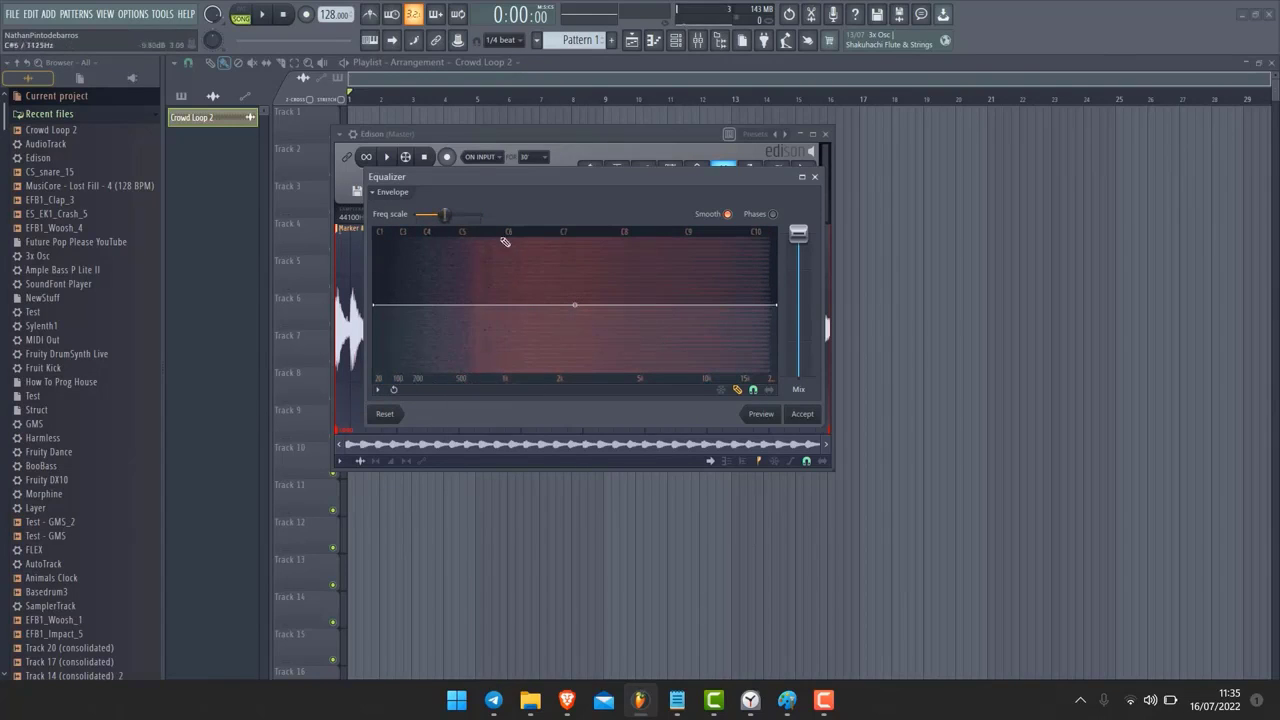
left_click_drag(445, 214, 480, 214)
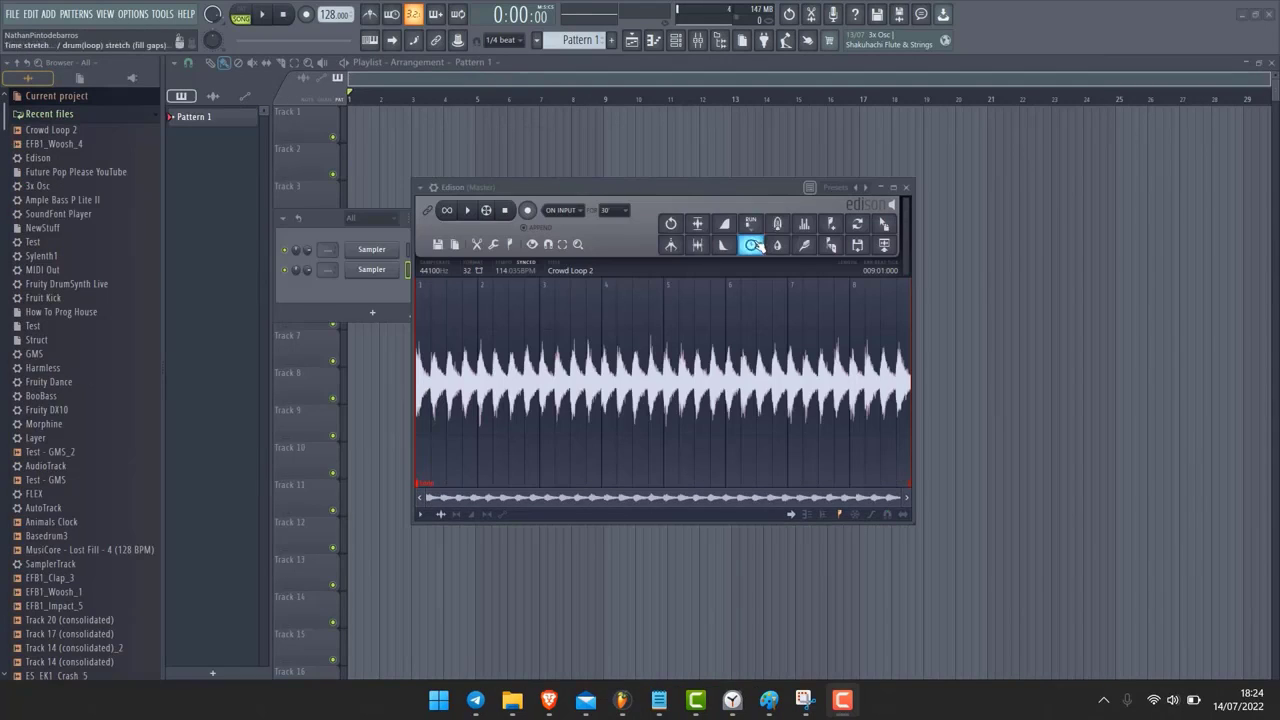
Step: Set the fine pitch shift of Crowd Loop 2 to -100 cents in the time stretcher / pitch shifter and preview it
left_click(752, 245)
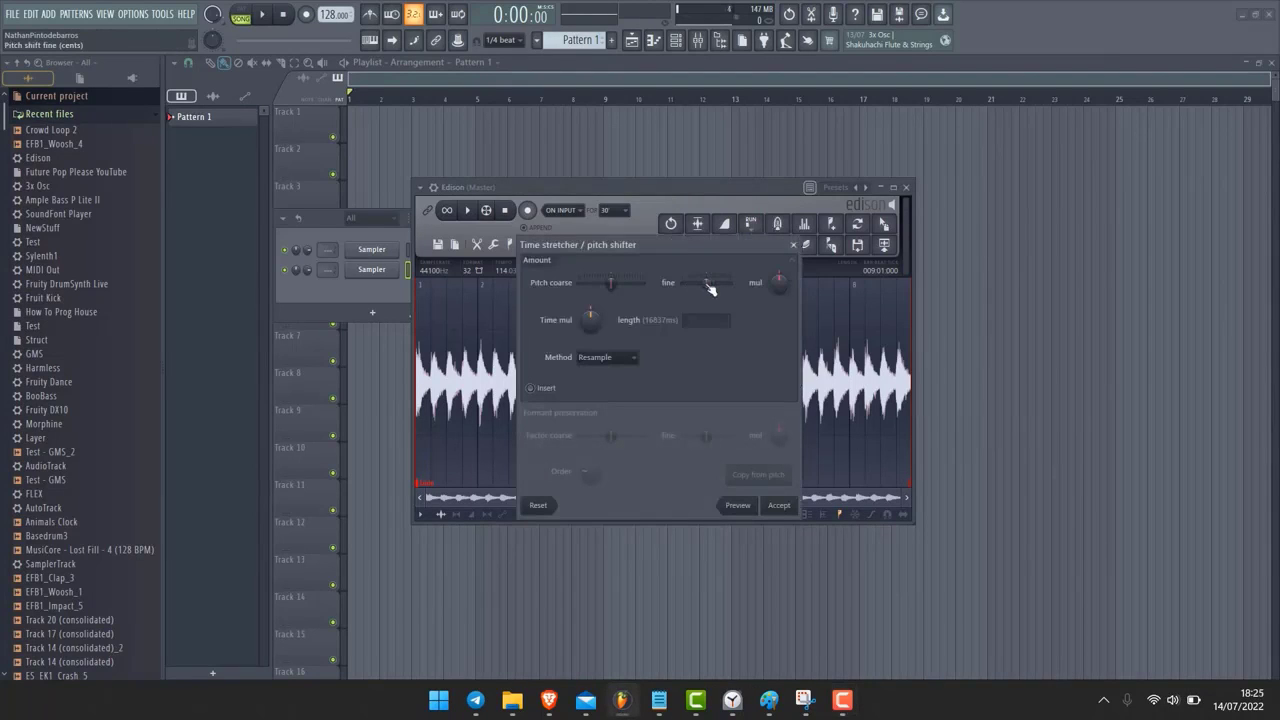
left_click_drag(709, 288, 742, 282)
left_click_drag(511, 286, 511, 283)
left_click(738, 506)
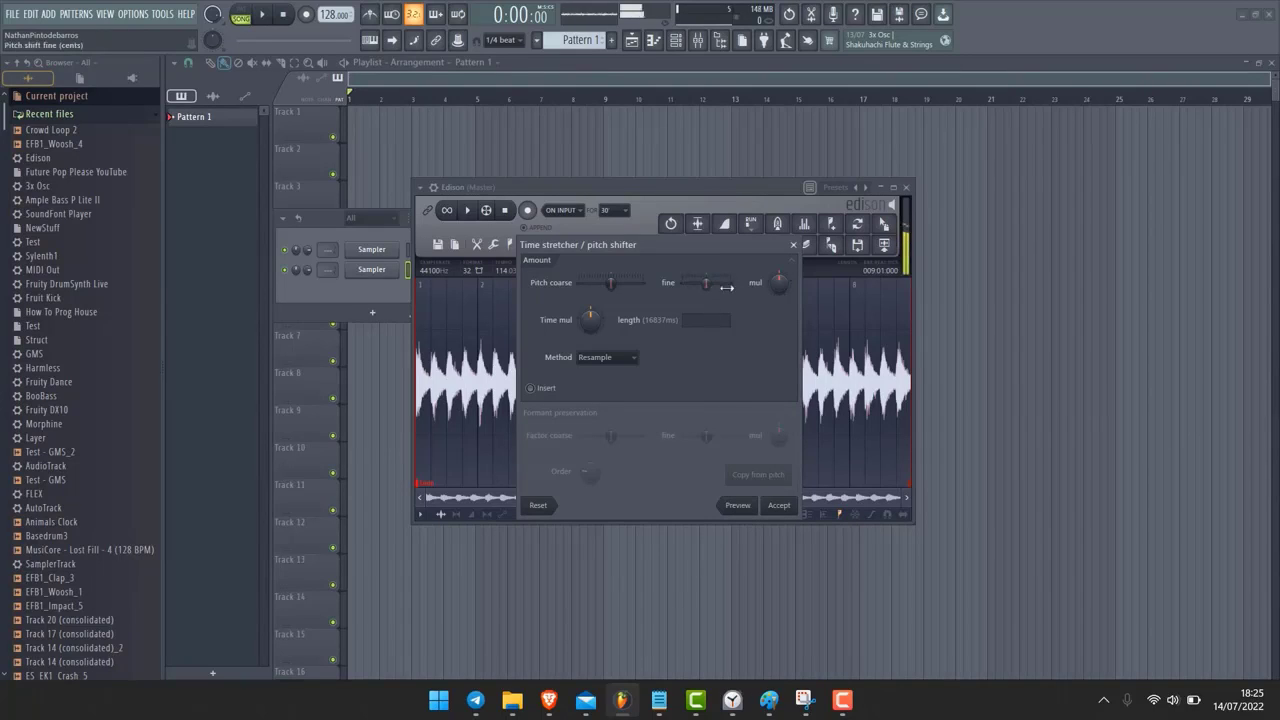
left_click_drag(706, 283, 705, 288)
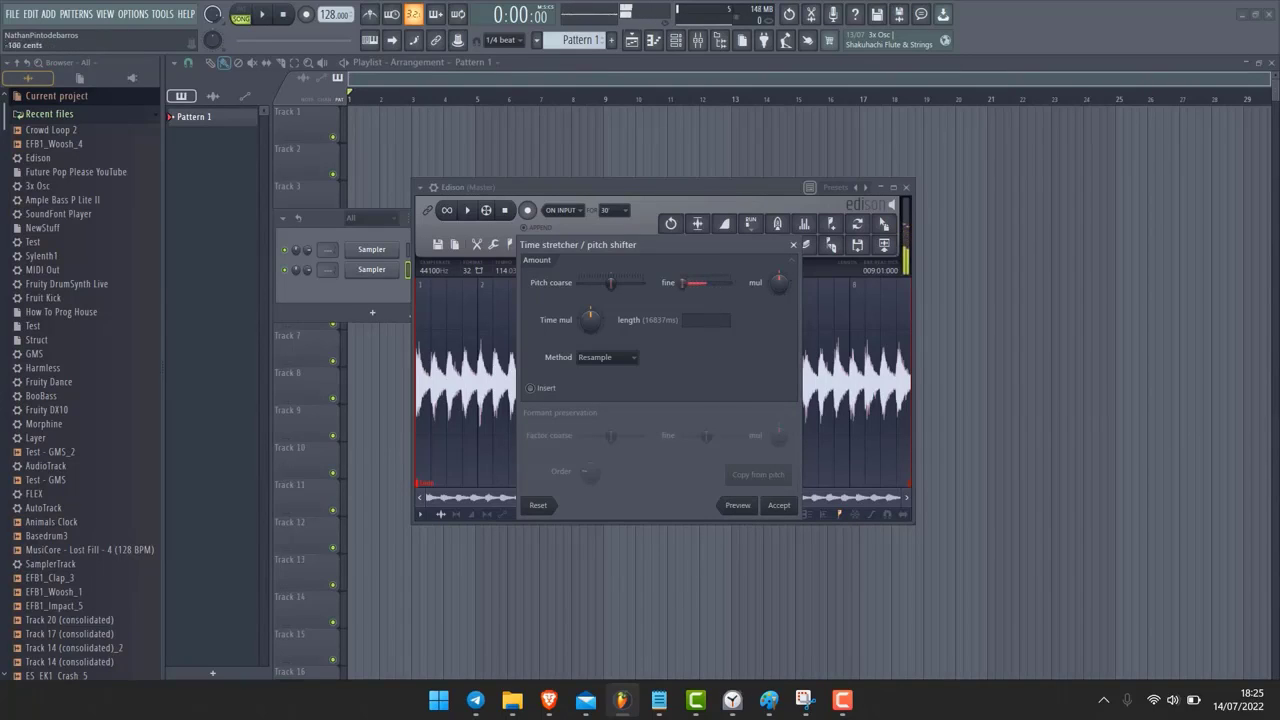
left_click(737, 505)
Step: Raise the fine pitch shift to its maximum, preview it and apply it to the sample
left_click_drag(681, 283, 730, 283)
left_click(737, 505)
left_click(778, 505)
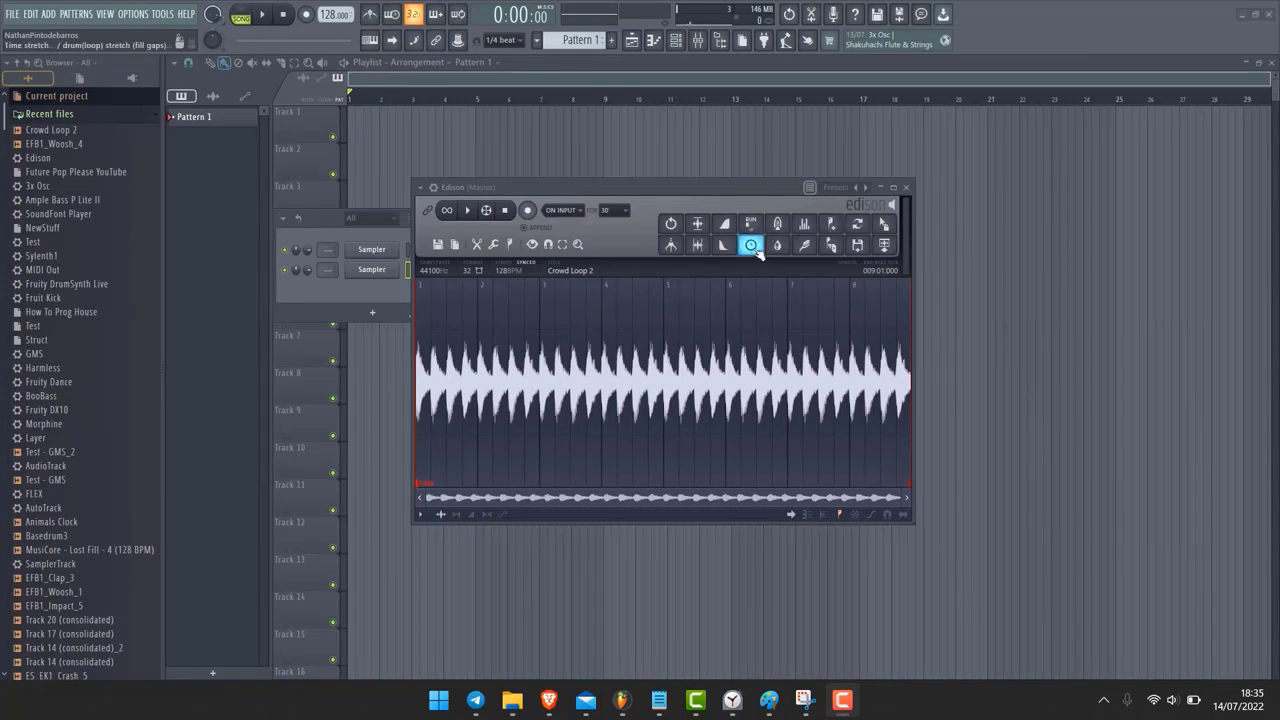
Step: Apply a lowered pitch multiplier to Crowd Loop 2 with Insert enabled, and play the result briefly
left_click(759, 252)
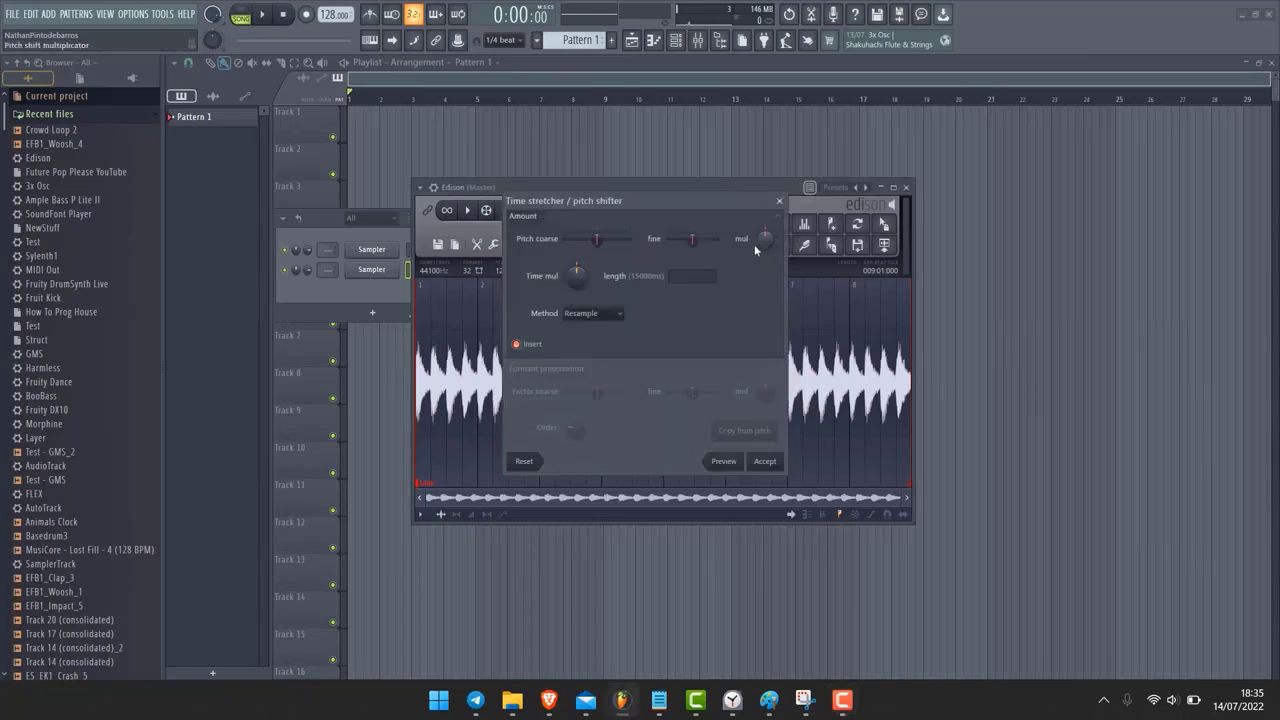
left_click_drag(715, 200, 681, 263)
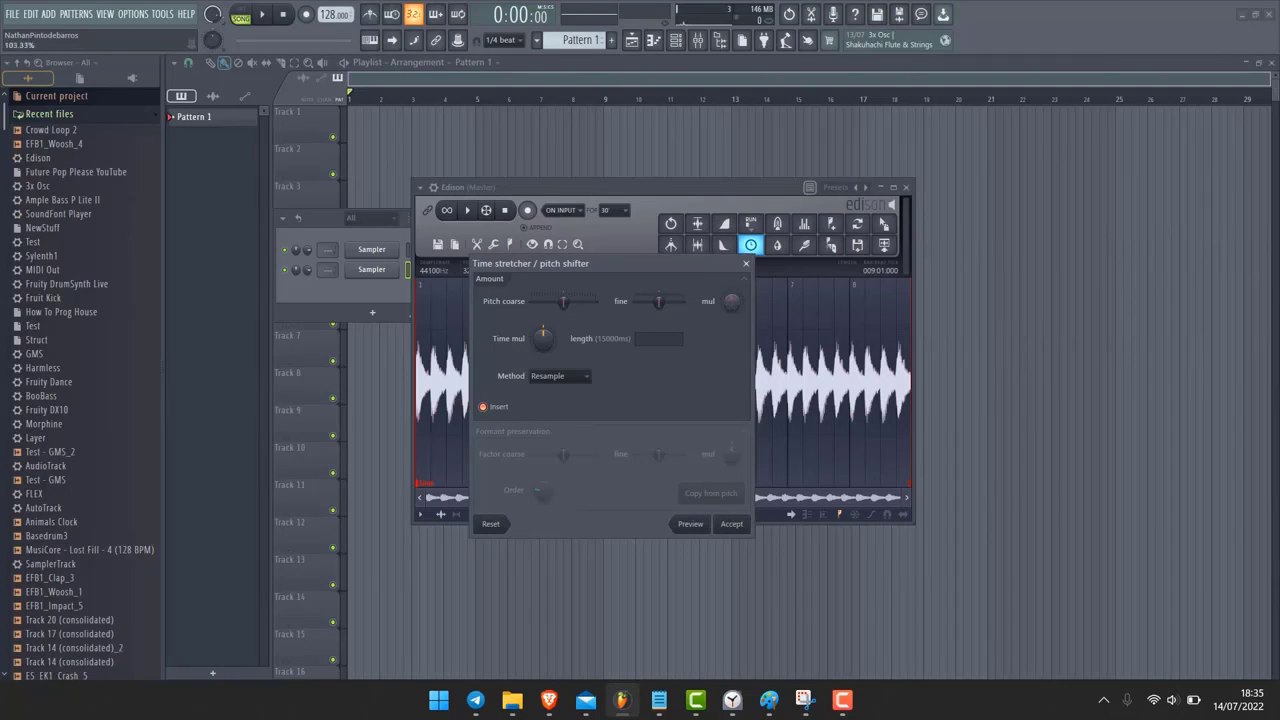
left_click_drag(732, 301, 718, 547)
left_click(729, 527)
key("space")
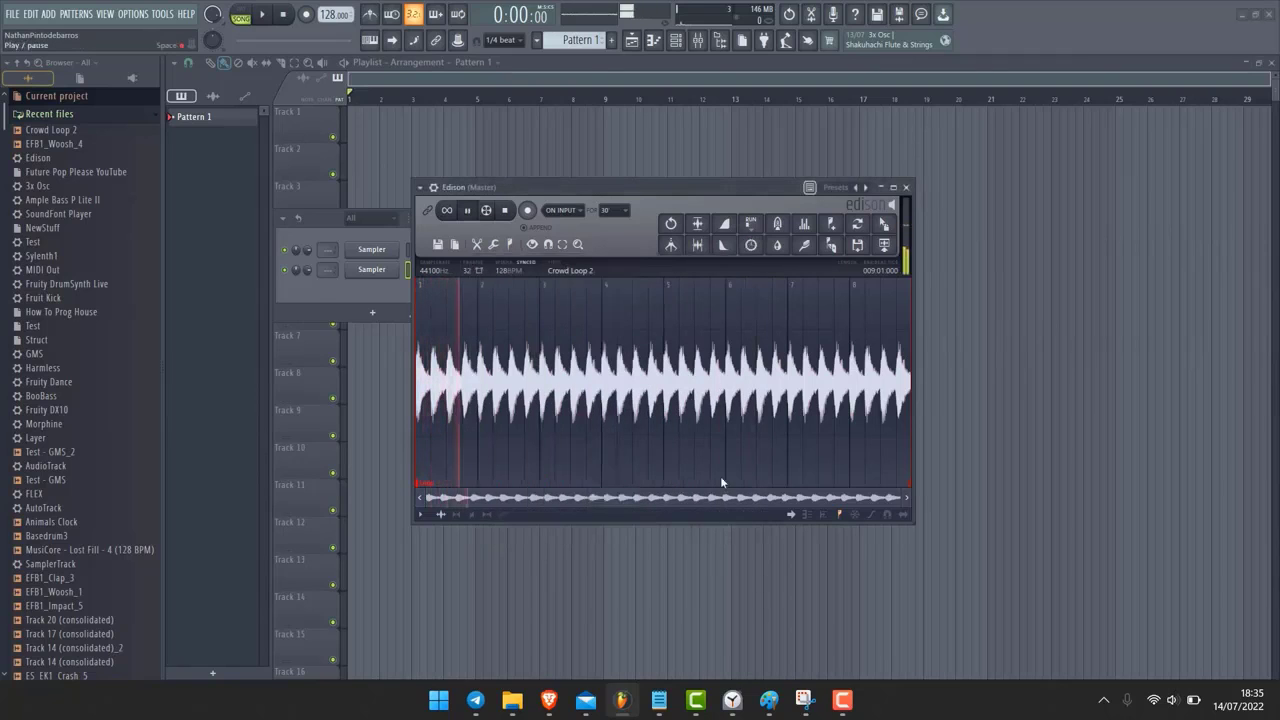
key("space")
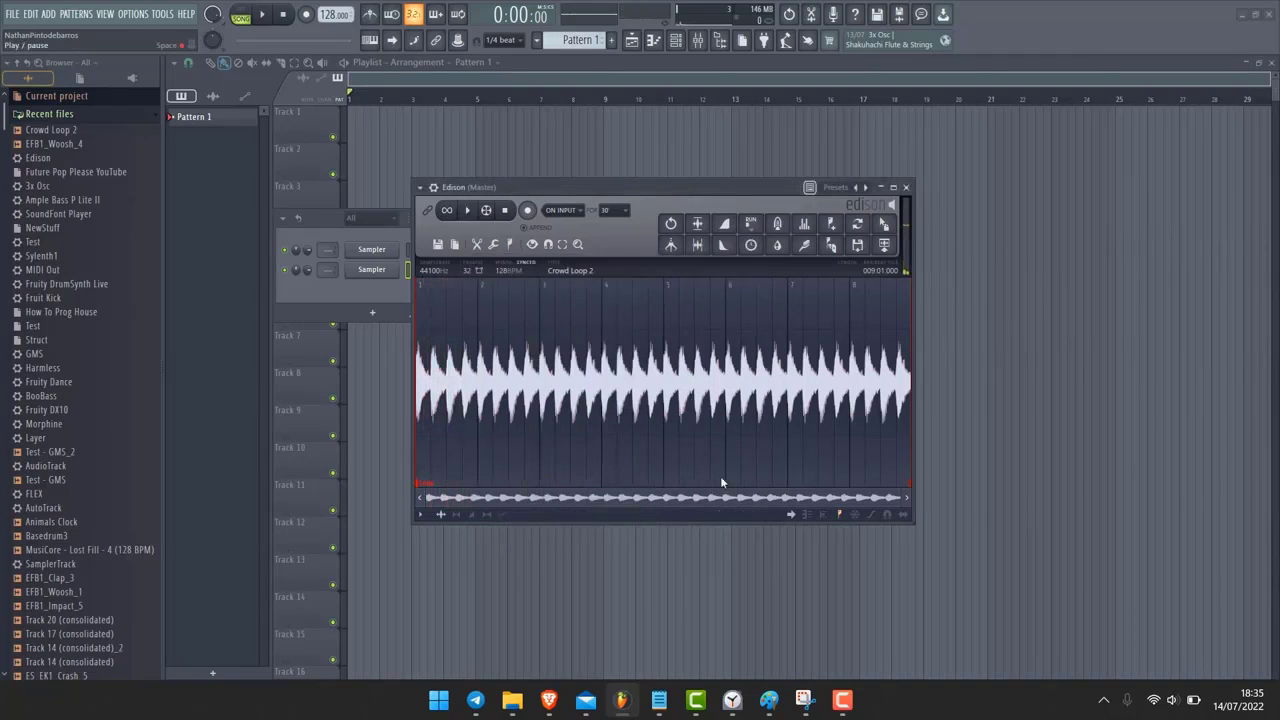
Step: Lower the pitch multiplier to its minimum, apply it to the sample and listen to the result
left_click(751, 245)
left_click_drag(732, 301, 724, 545)
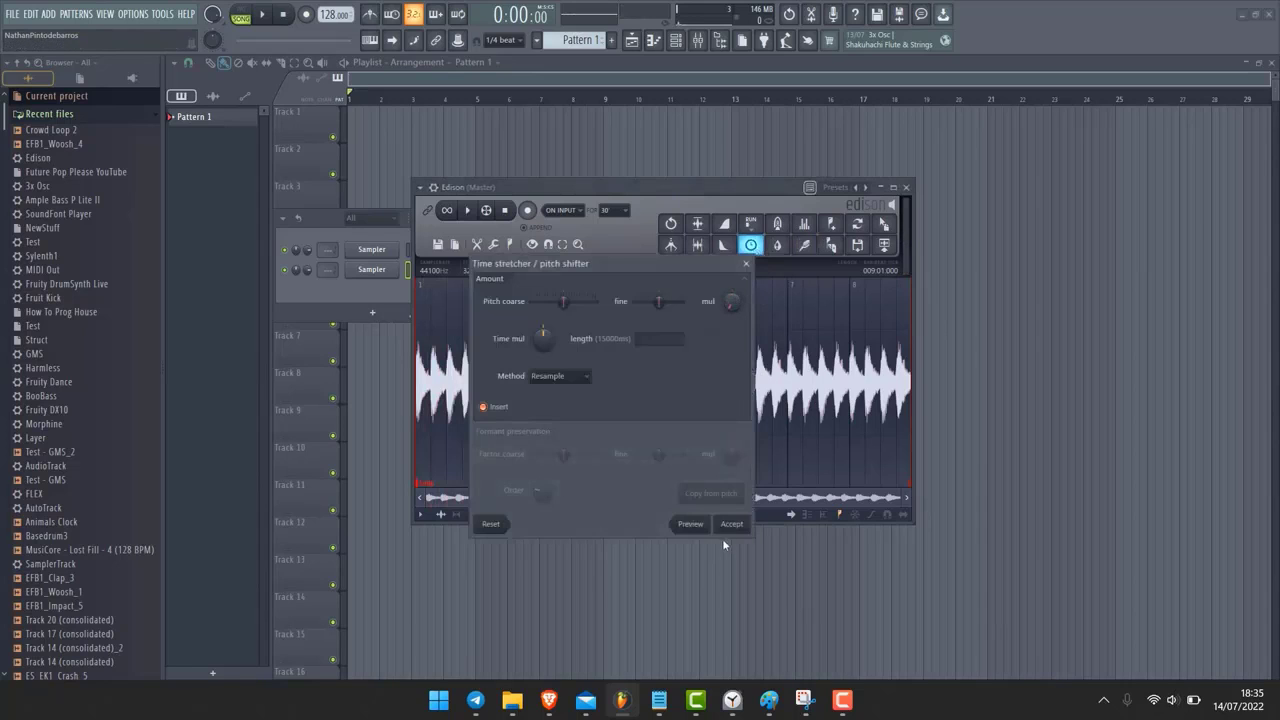
left_click(730, 524)
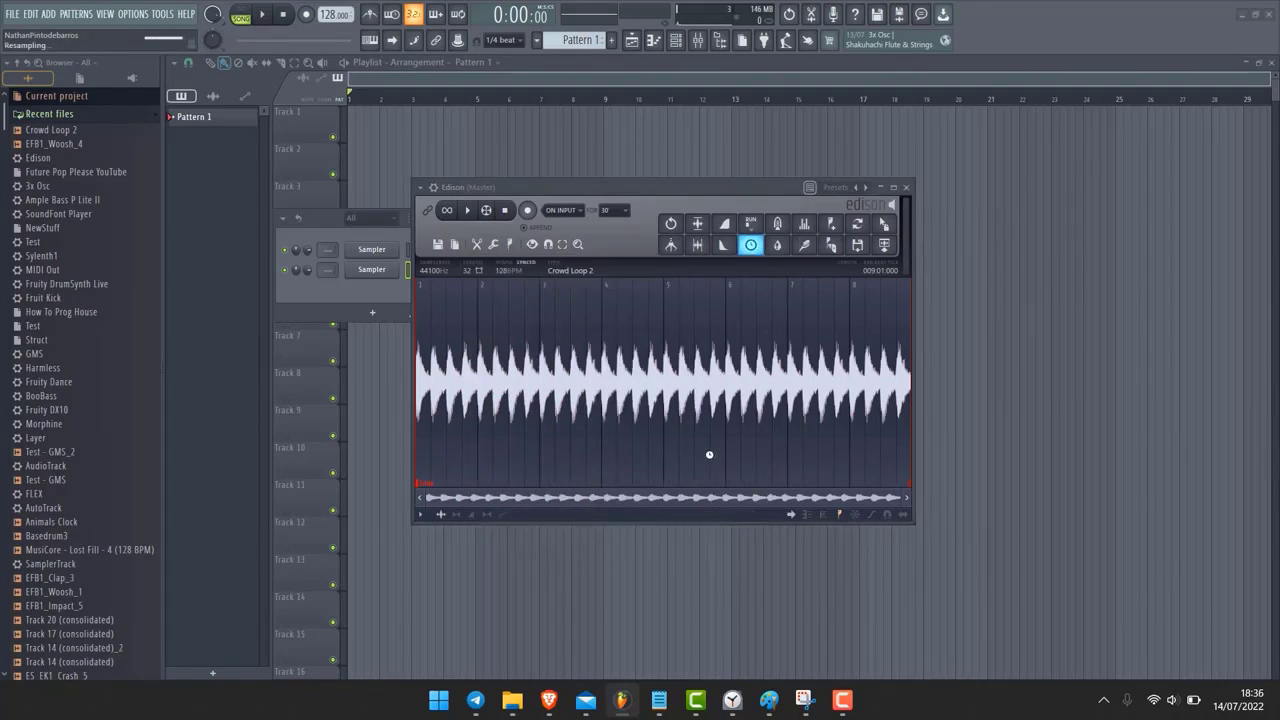
key("space")
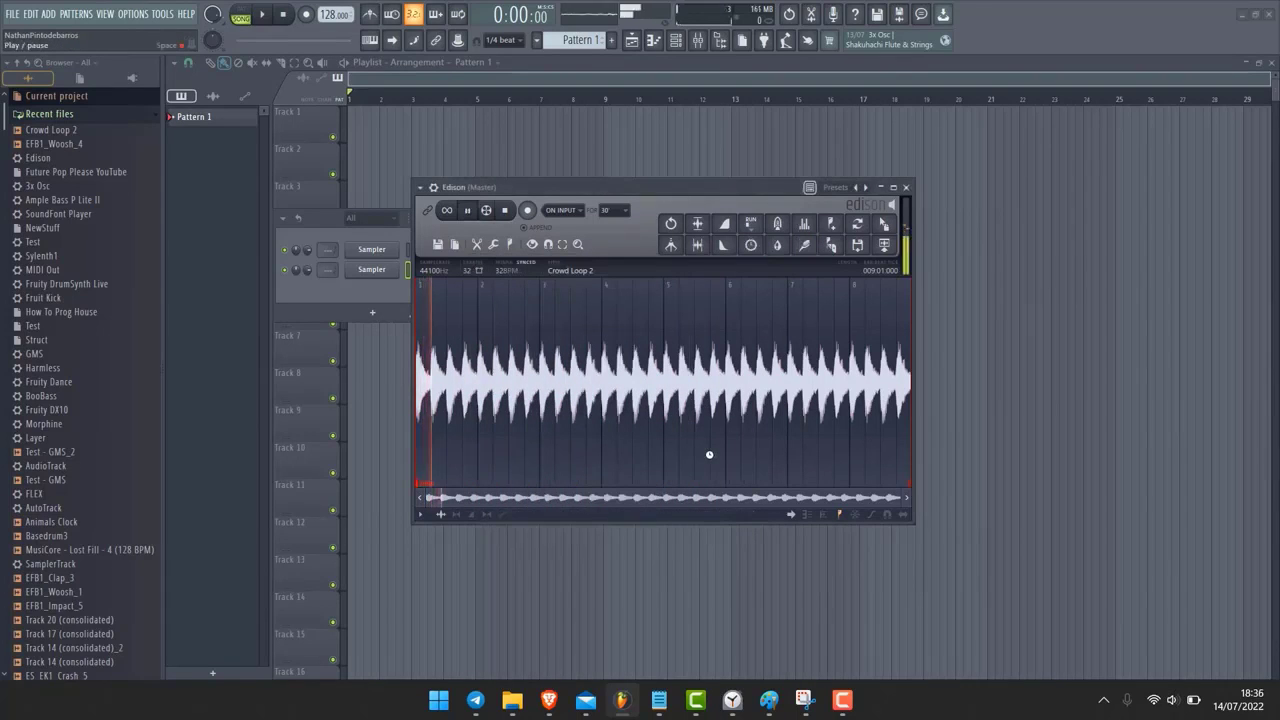
key("space")
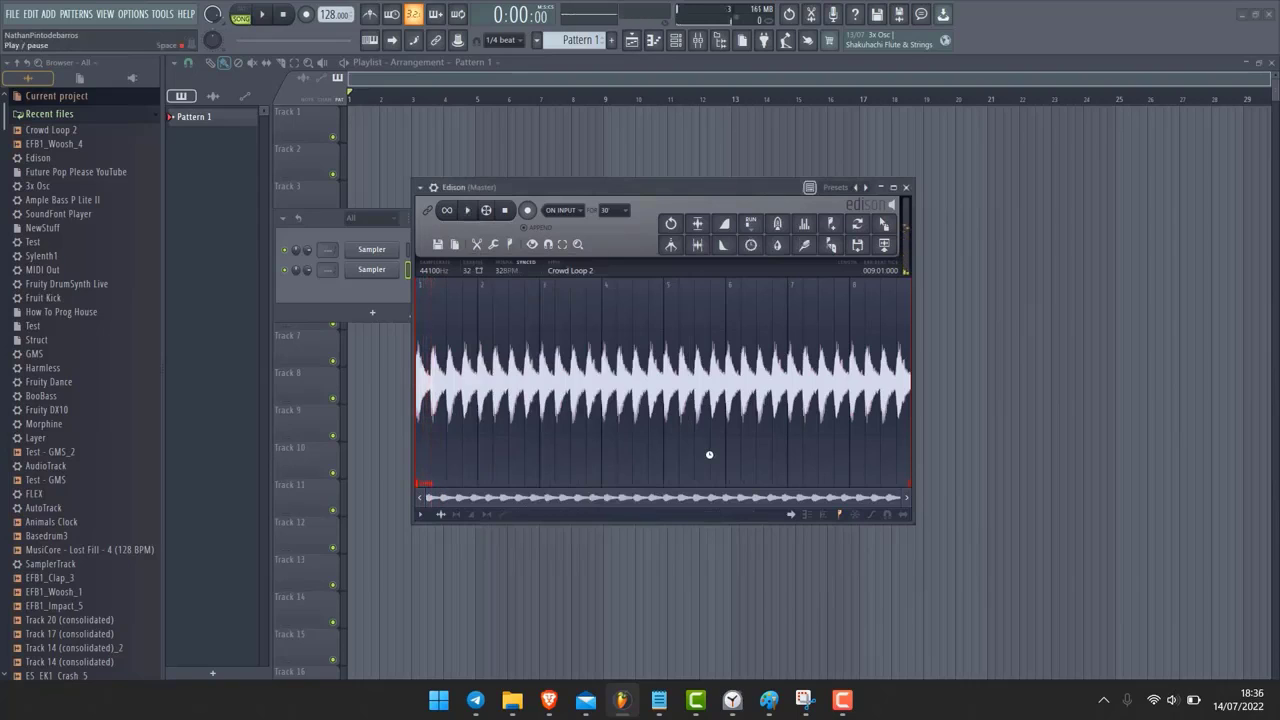
Step: Apply the pitch shifter once more with the multiplier kept at its minimum, and play the sample
left_click(751, 246)
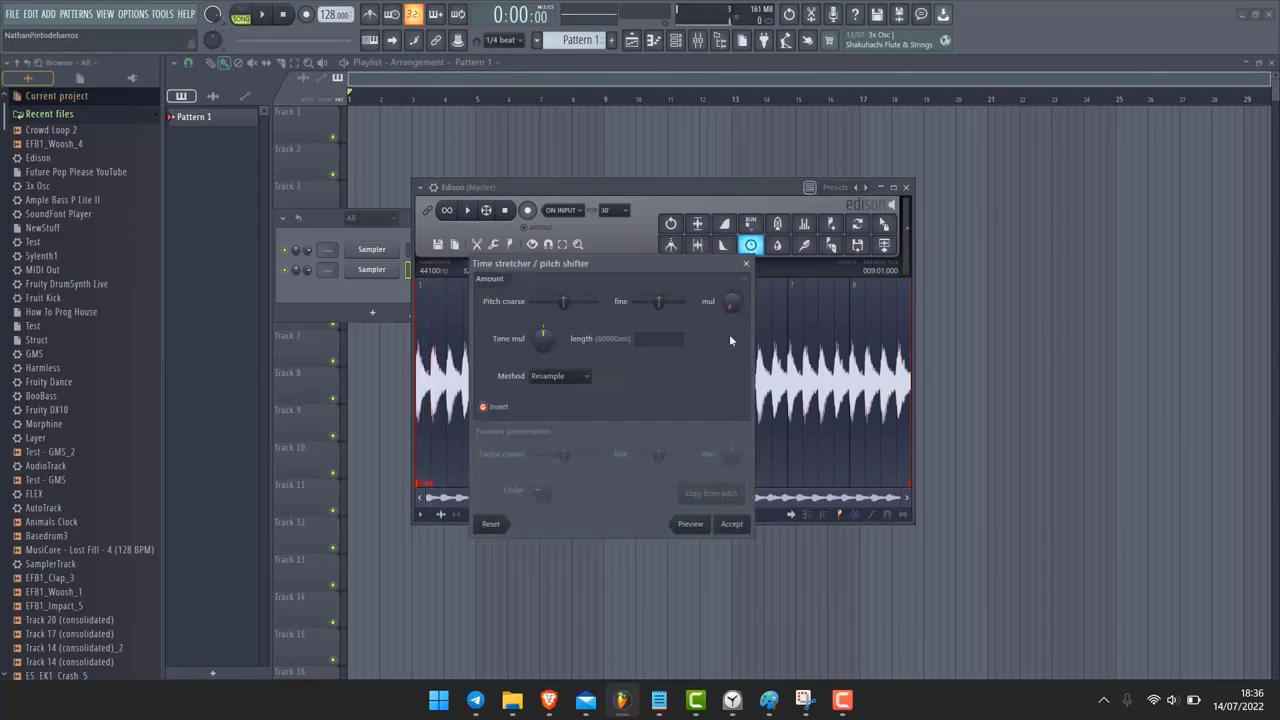
left_click(731, 524)
key("space")
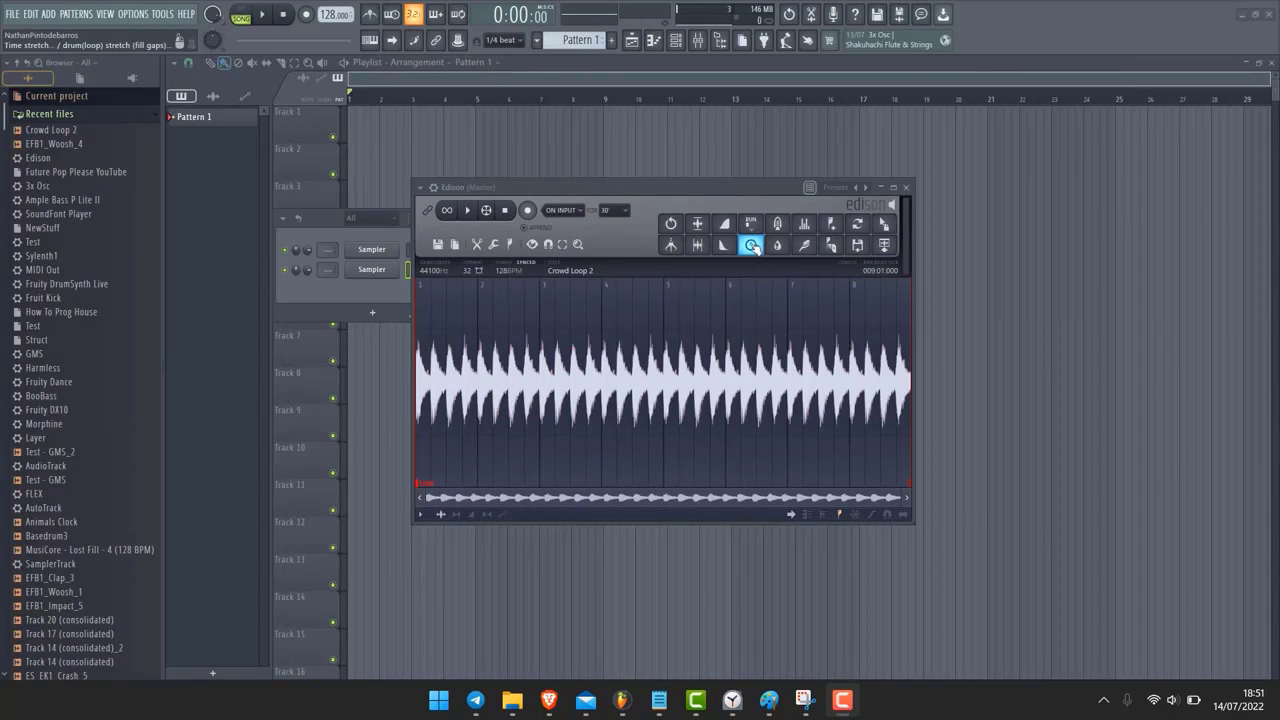
Step: Stretch the Crowd Loop 2 sample to a length of 10000 ms using the Resample method and apply it
left_click(751, 246)
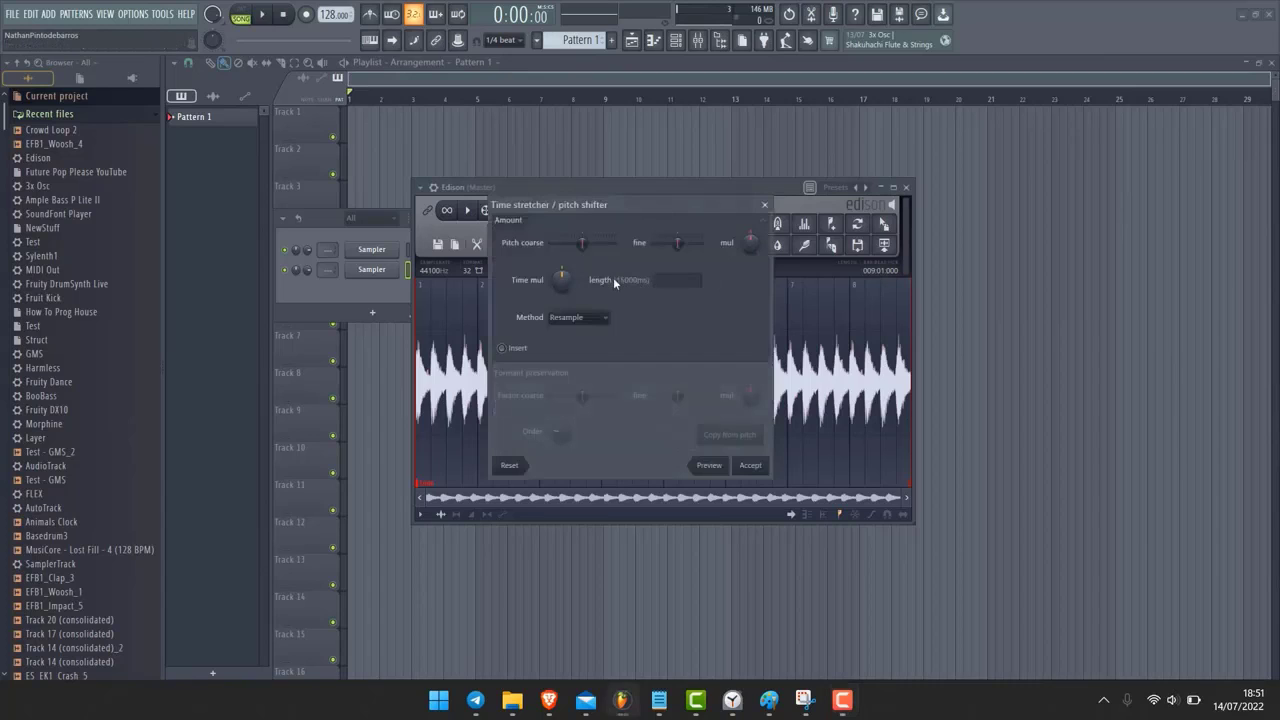
left_click(668, 280)
type("10000")
left_click(746, 470)
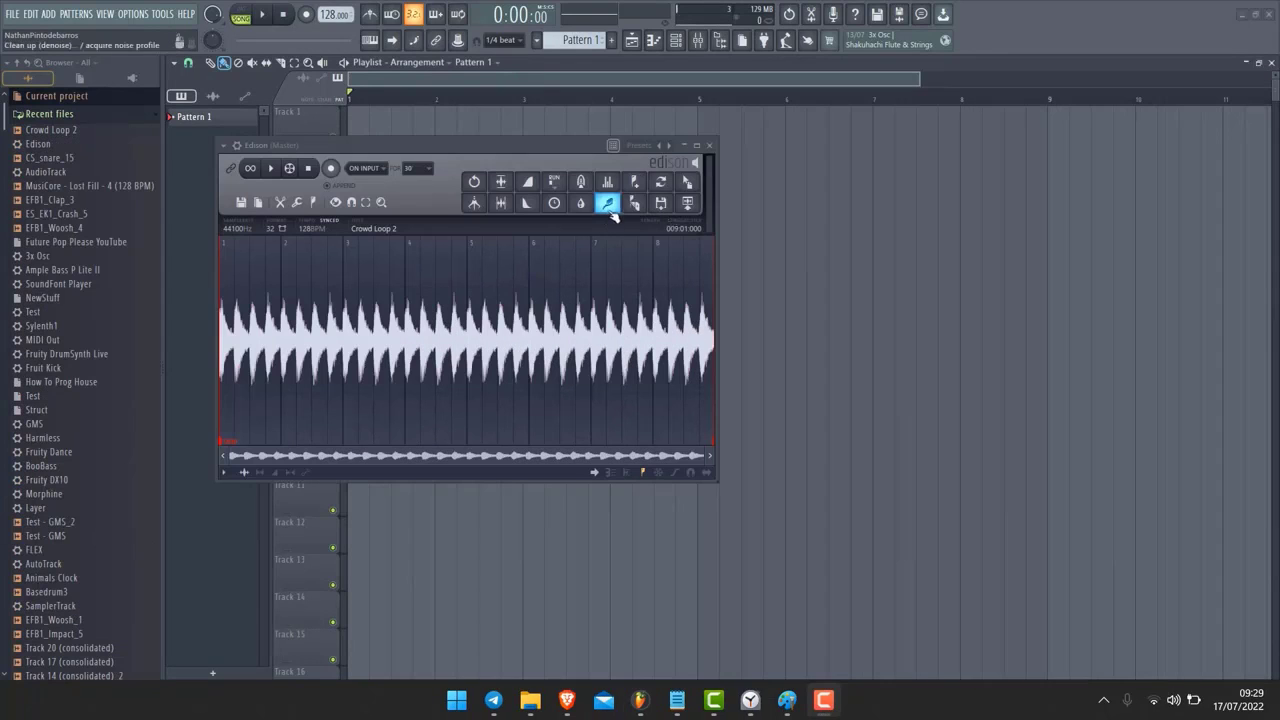
Step: View the denoiser's noise profile at the maximum frequency scale and back at the minimum, leaving the sample unprocessed
left_click(608, 206)
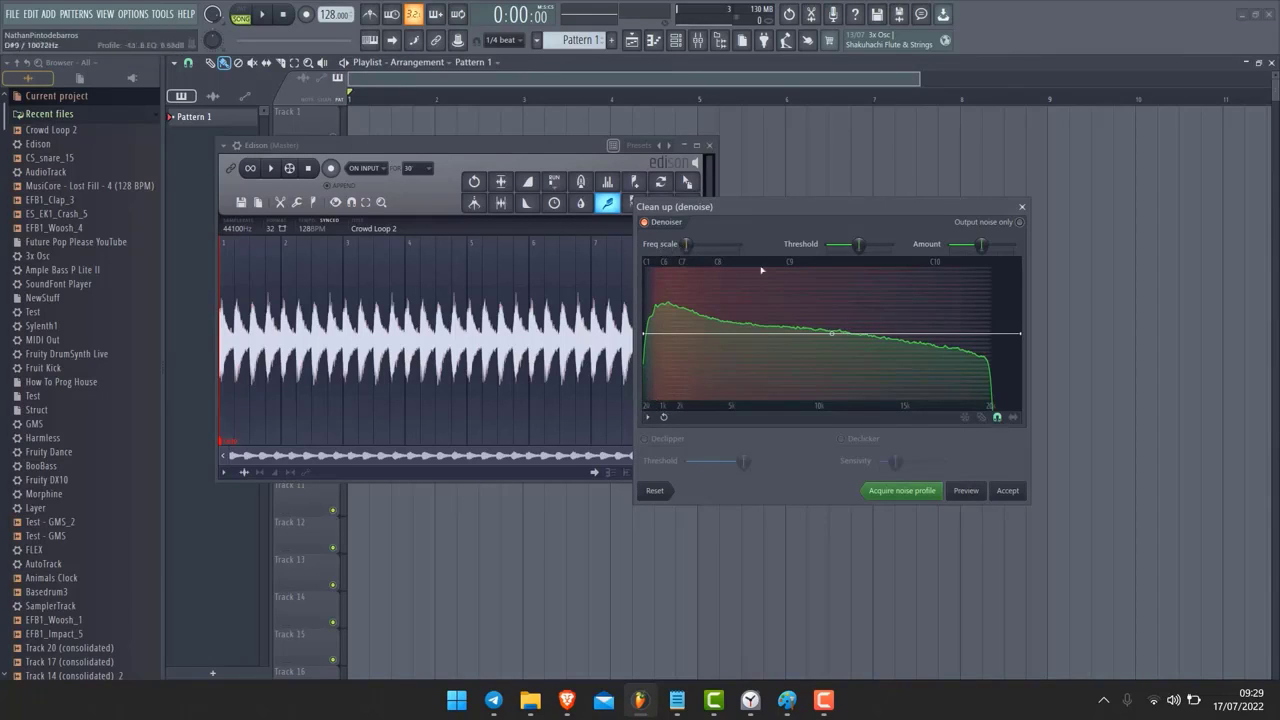
left_click_drag(686, 245, 739, 245)
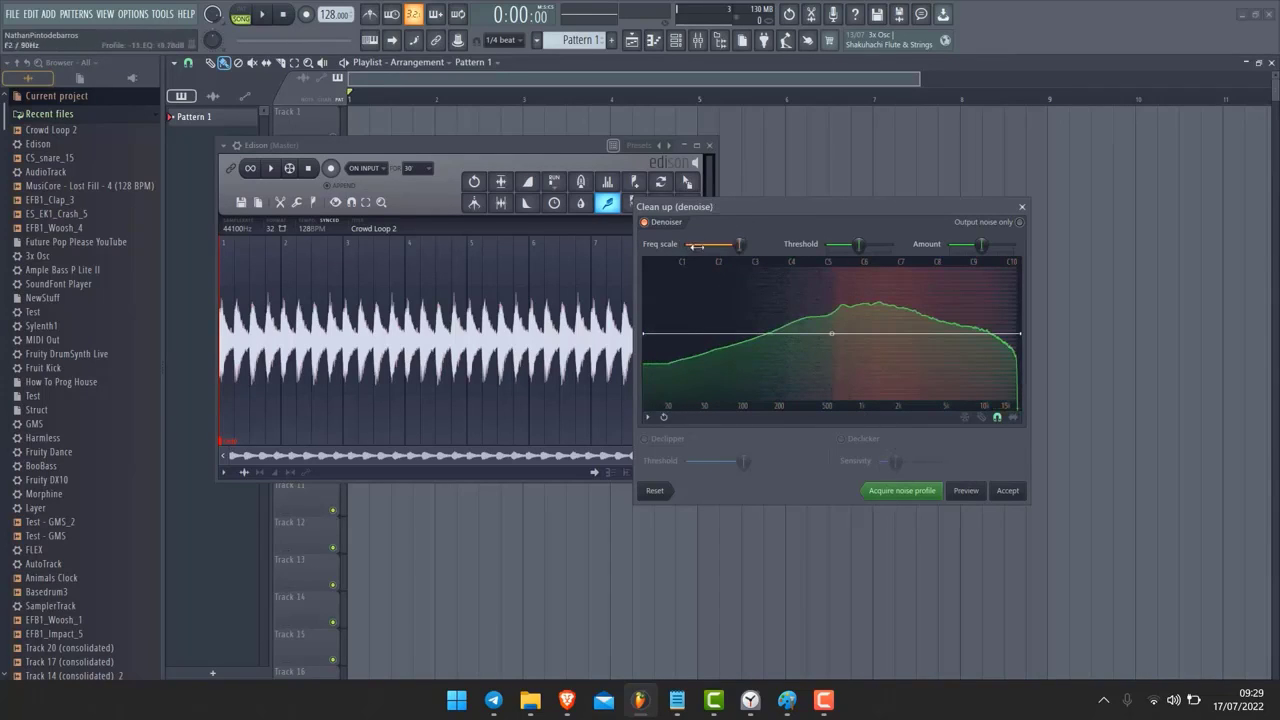
left_click_drag(720, 245, 687, 245)
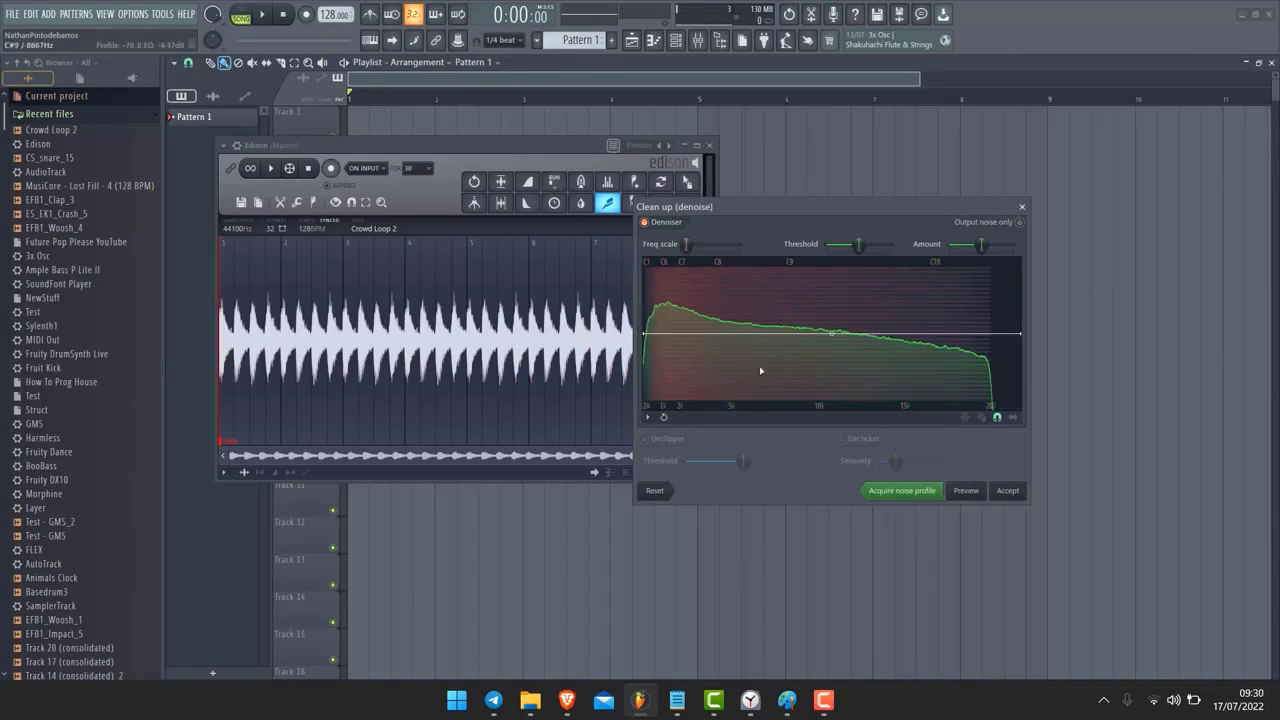
key("Escape")
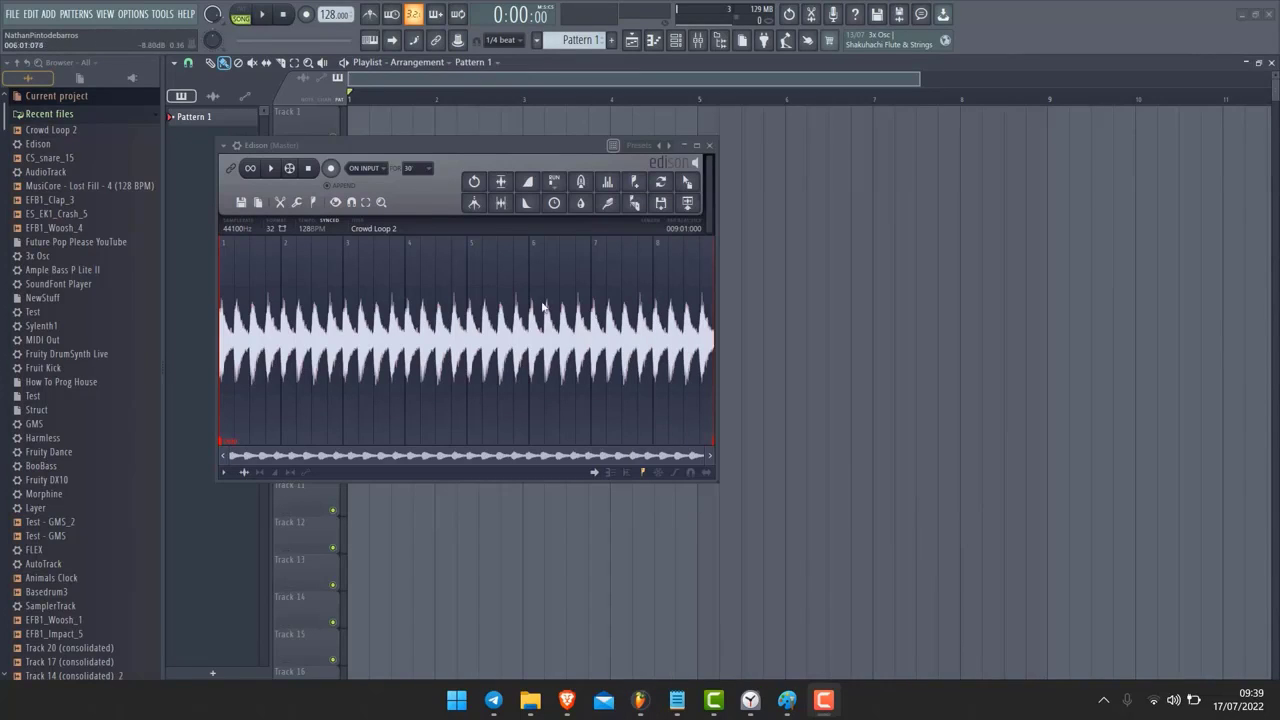
Step: Try the denoiser's amount across its range on Crowd Loop 2, preview a slightly lowered amount, and reduce it to the minimum
left_click(609, 206)
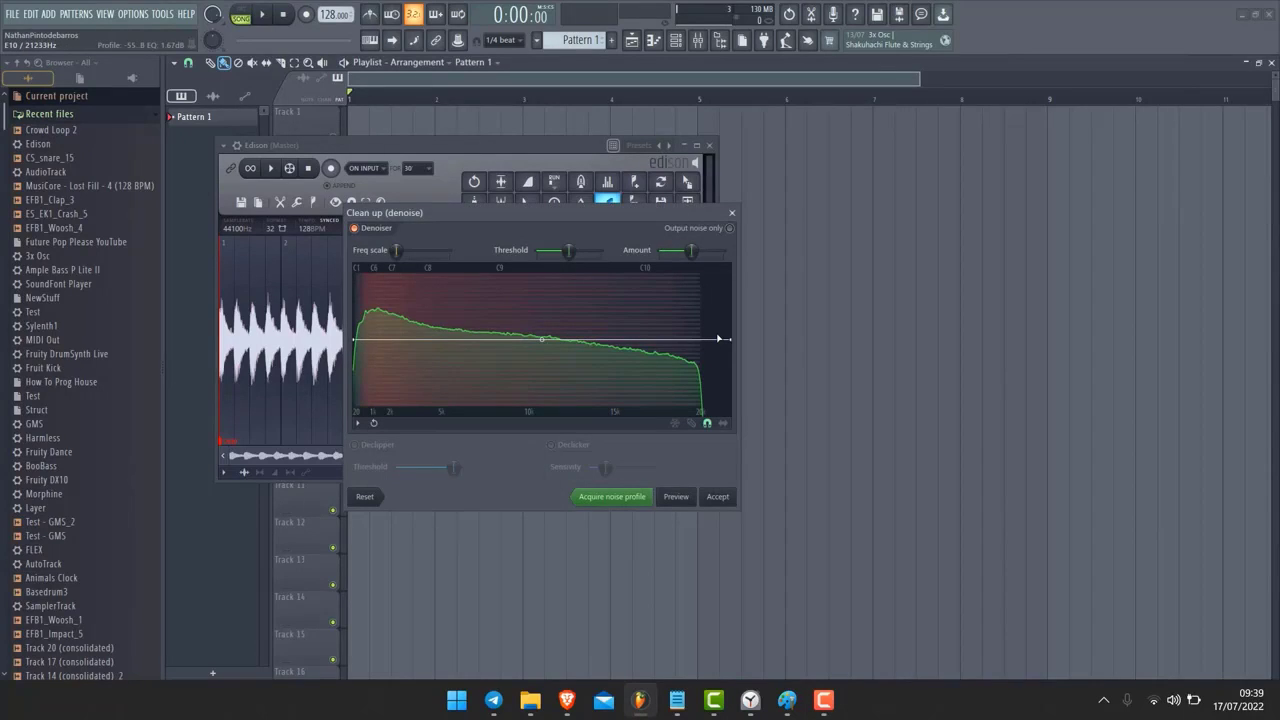
left_click_drag(690, 250, 660, 250)
left_click_drag(660, 250, 723, 250)
left_click_drag(722, 250, 680, 250)
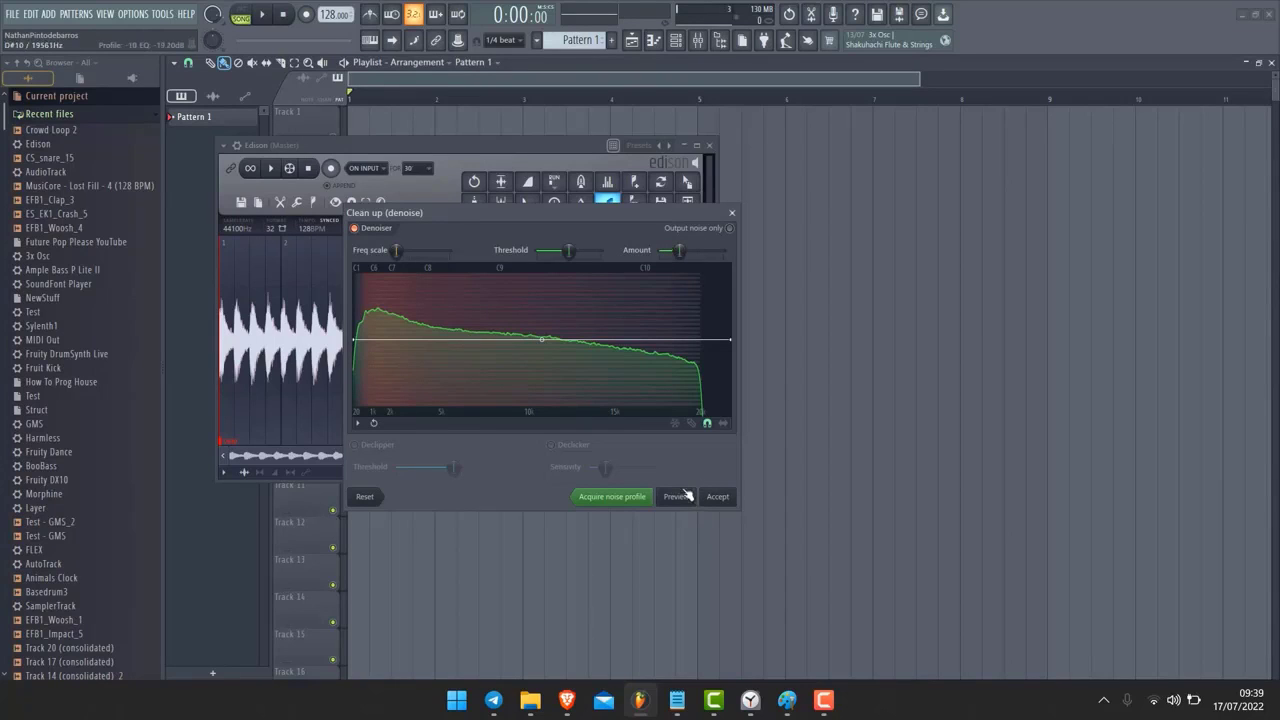
left_click(676, 496)
mouse_move(679, 250)
left_mouse_down()
mouse_move(680, 263)
mouse_move(660, 252)
left_mouse_up()
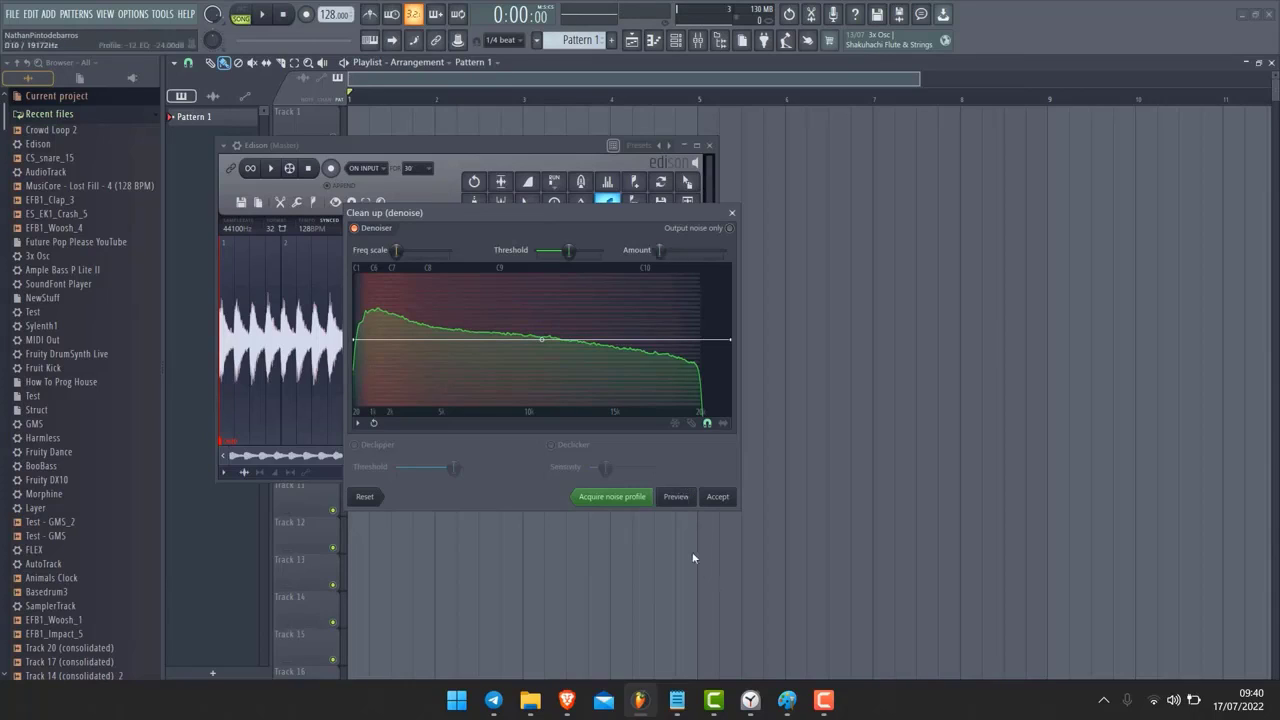